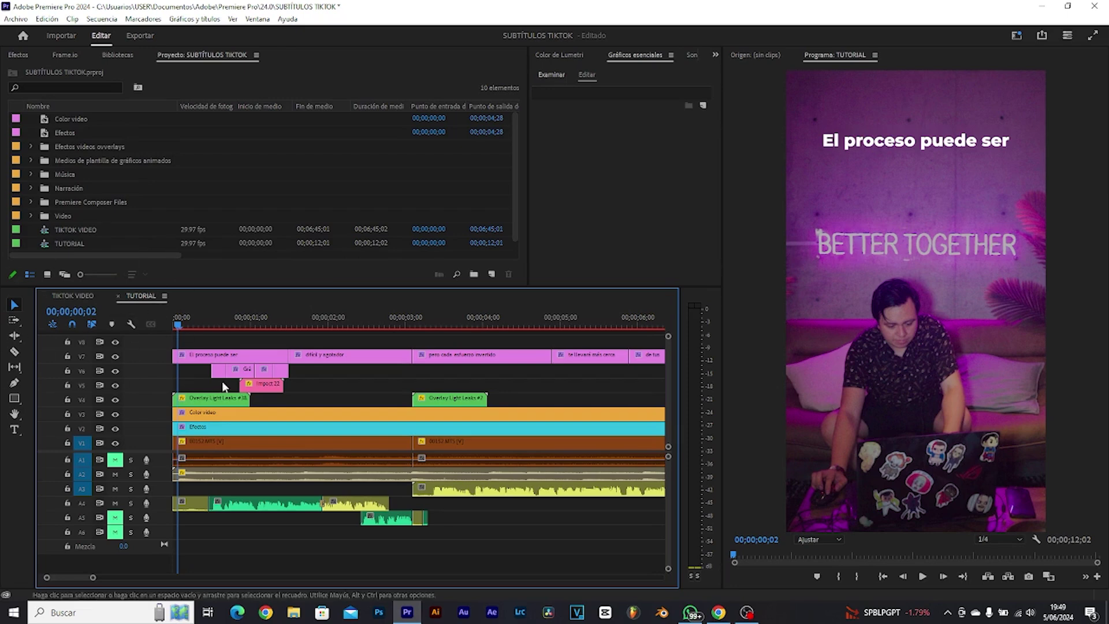
# Preview the opening subtitles from near the sequence start
pyautogui.click(189, 318)
pyautogui.press('space')
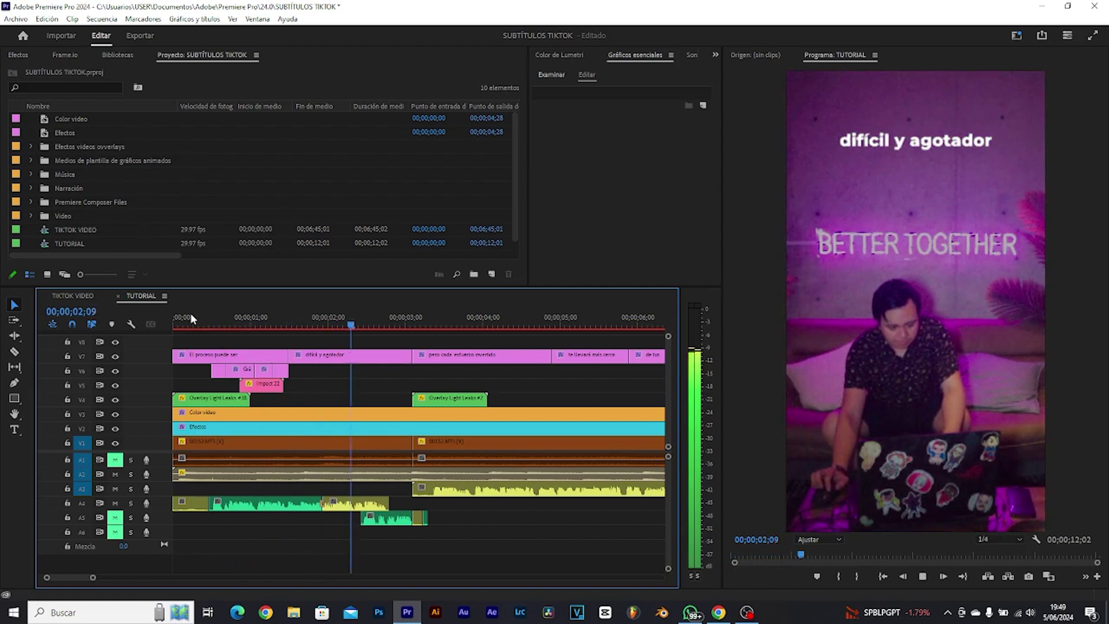
pyautogui.press('space')
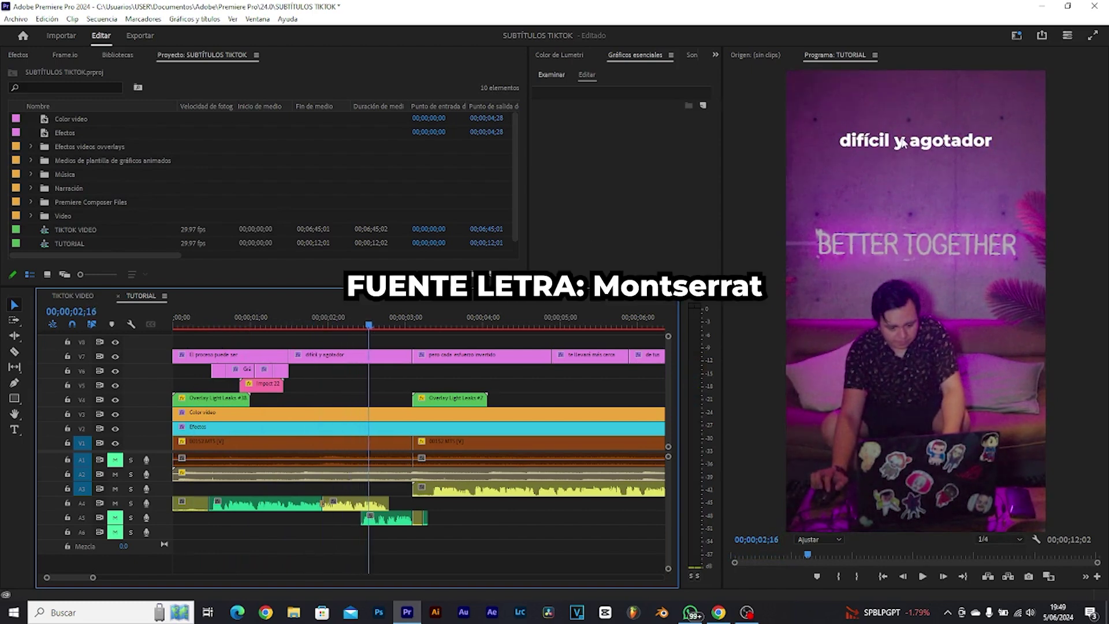
pyautogui.click(197, 321)
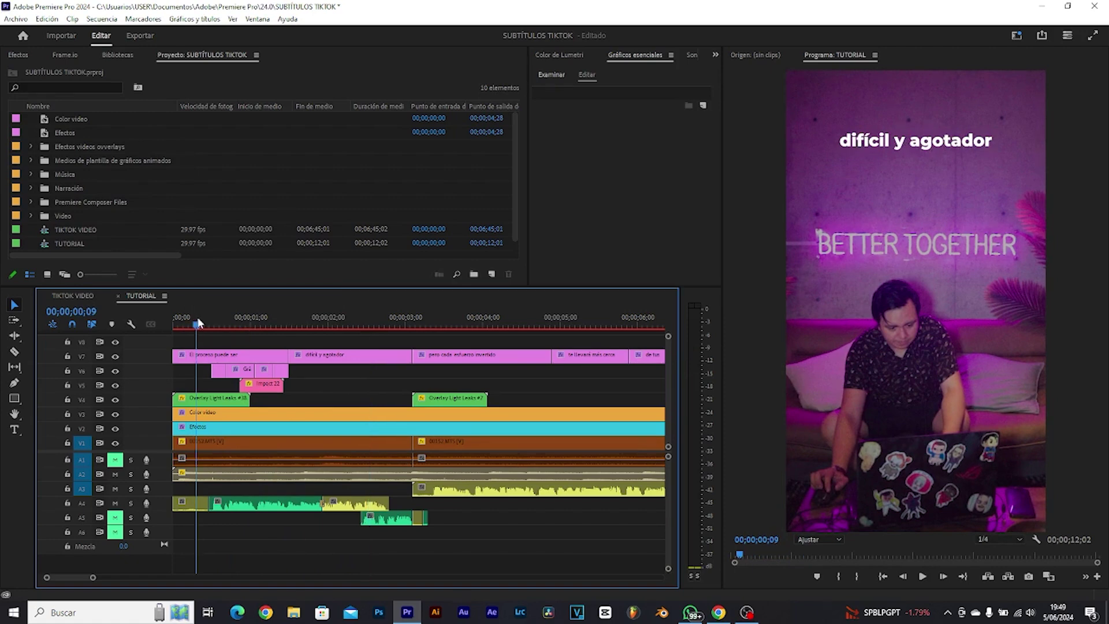
pyautogui.press('space')
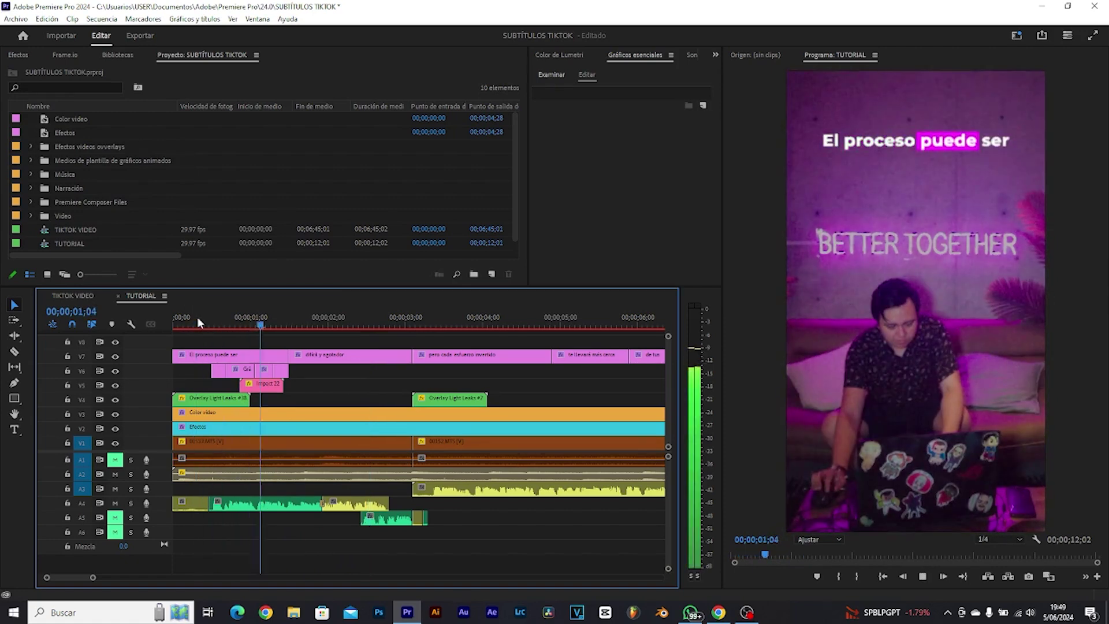
pyautogui.press('space')
# Delete the old highlight clips on track V6 from the 00;00;00;16 edit point
pyautogui.press('Up')
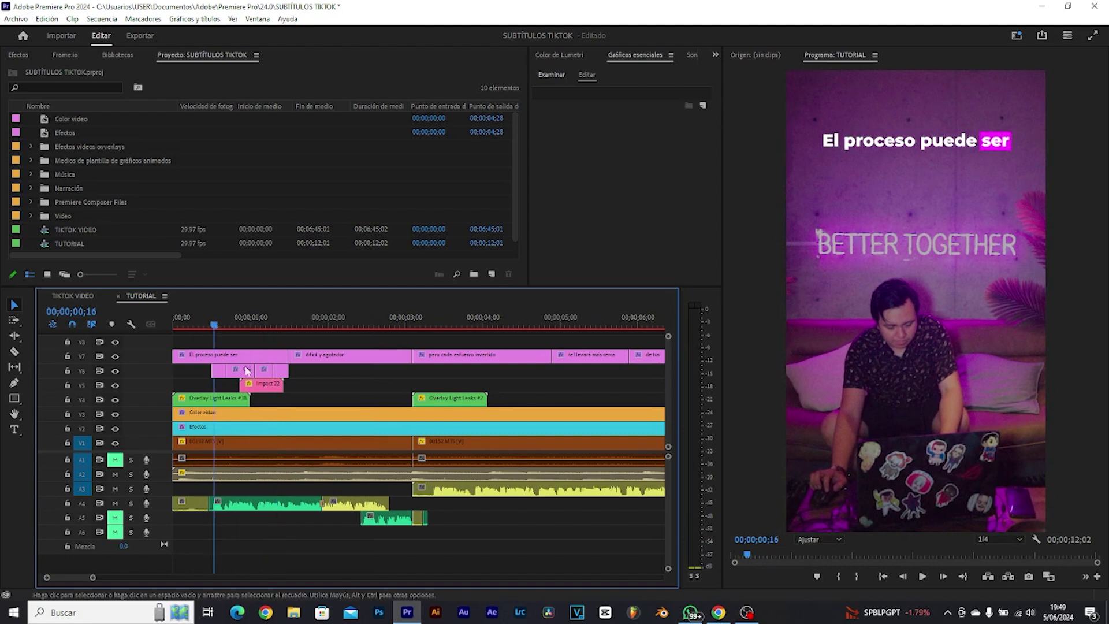
pyautogui.moveTo(329, 378); pyautogui.dragTo(207, 374)
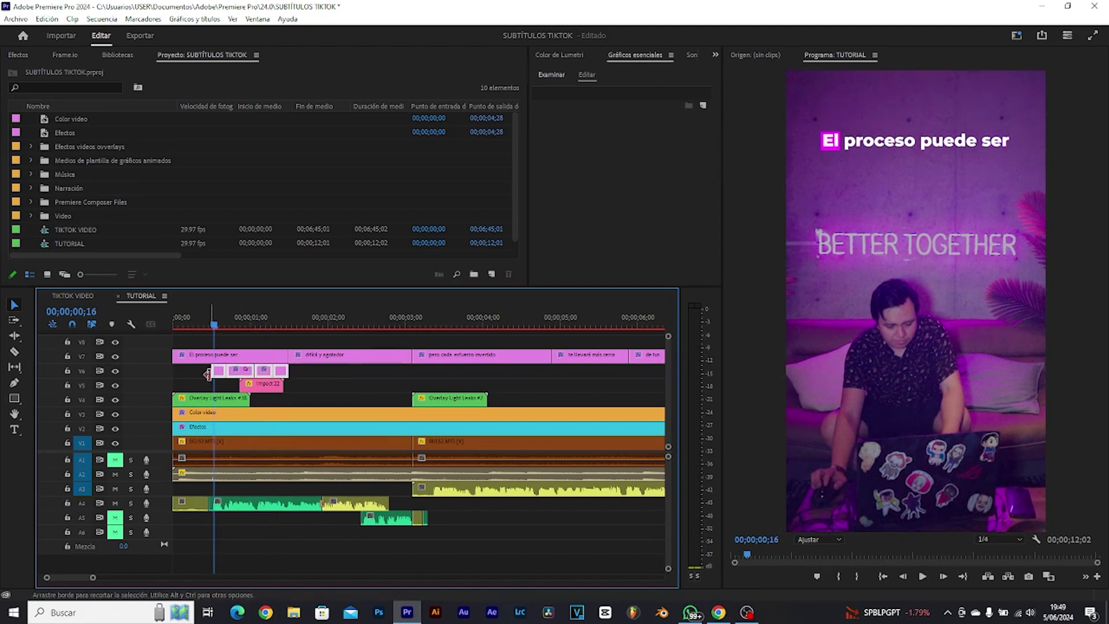
pyautogui.press('Delete')
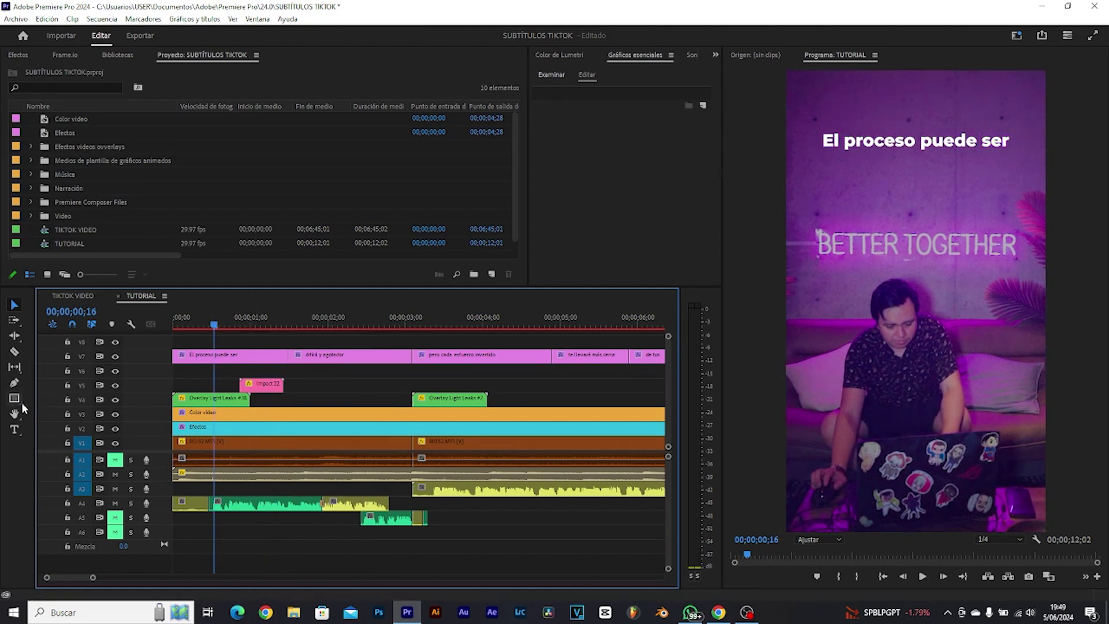
# Draw a magenta rectangle over 'El', move its Gráfico clip to V6, and set X to 186.5
pyautogui.click(14, 400)
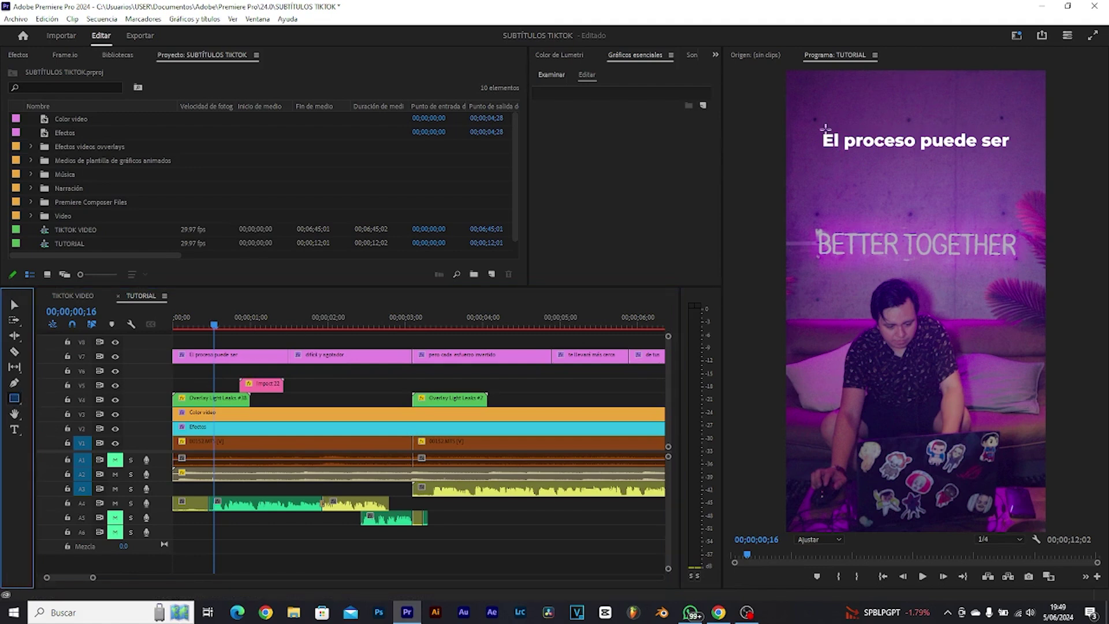
pyautogui.moveTo(215, 325); pyautogui.dragTo(213, 325)
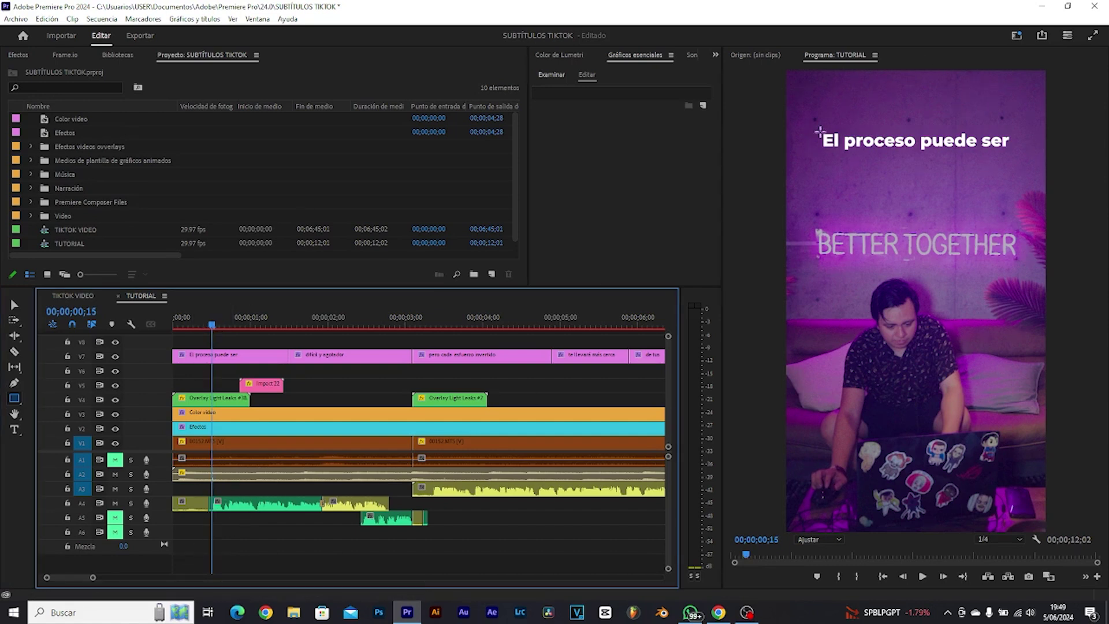
pyautogui.moveTo(819, 131); pyautogui.dragTo(841, 150)
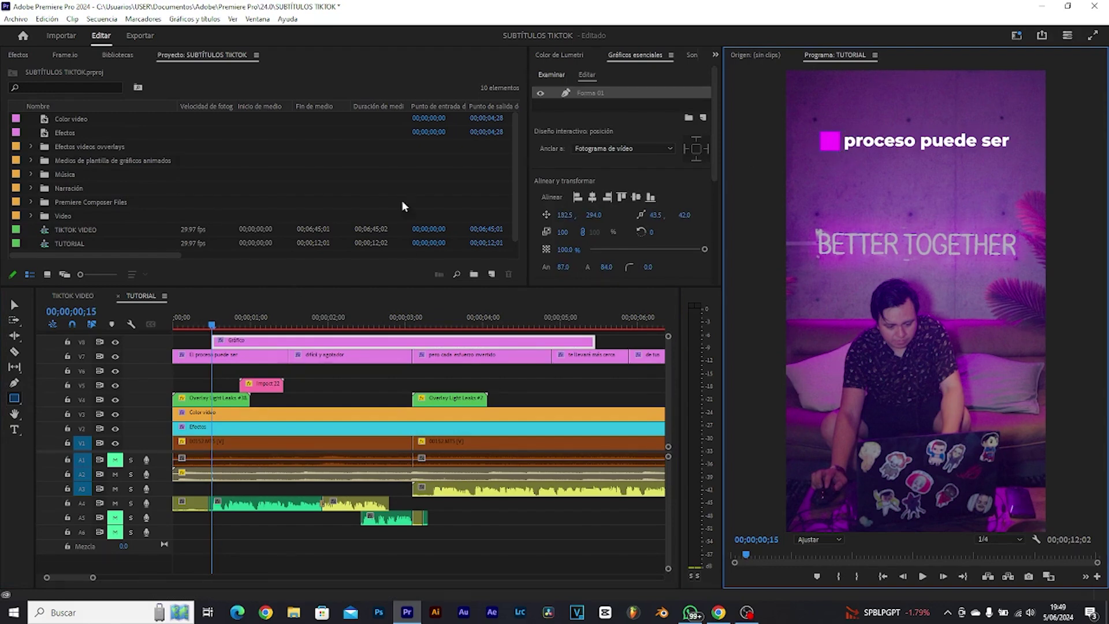
pyautogui.moveTo(242, 346); pyautogui.dragTo(243, 374)
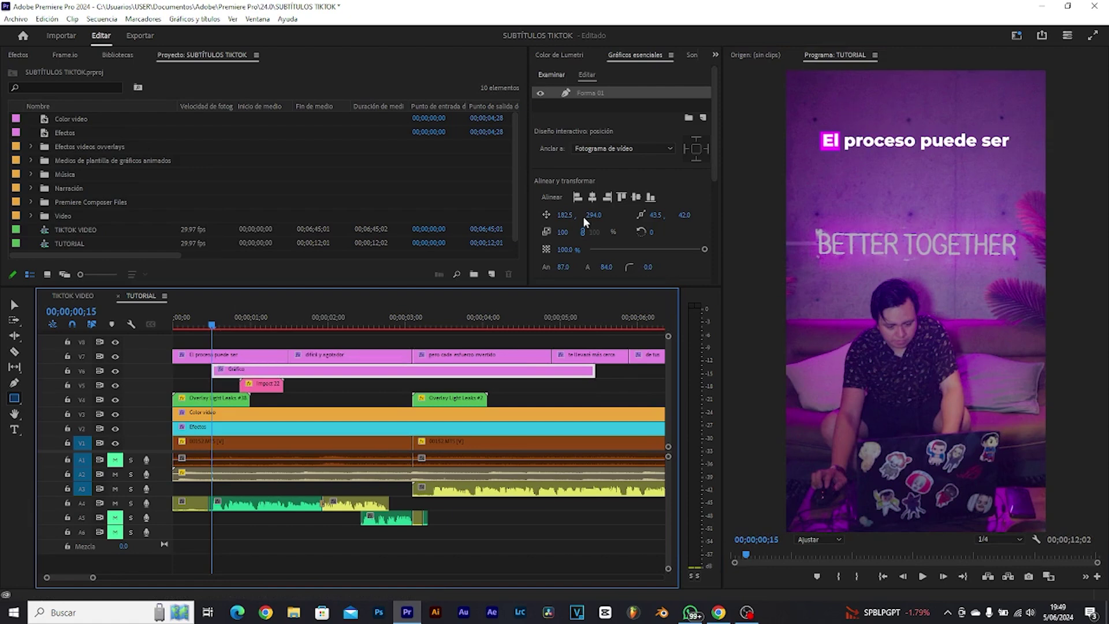
pyautogui.moveTo(568, 217); pyautogui.dragTo(573, 217)
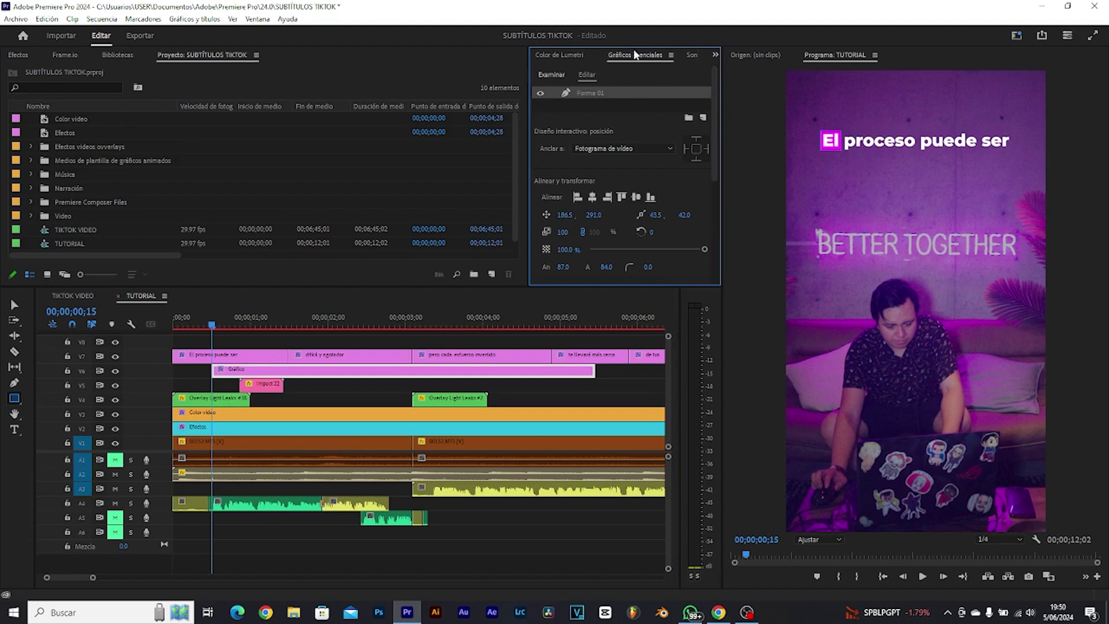
pyautogui.scroll(-3, 716, 95)
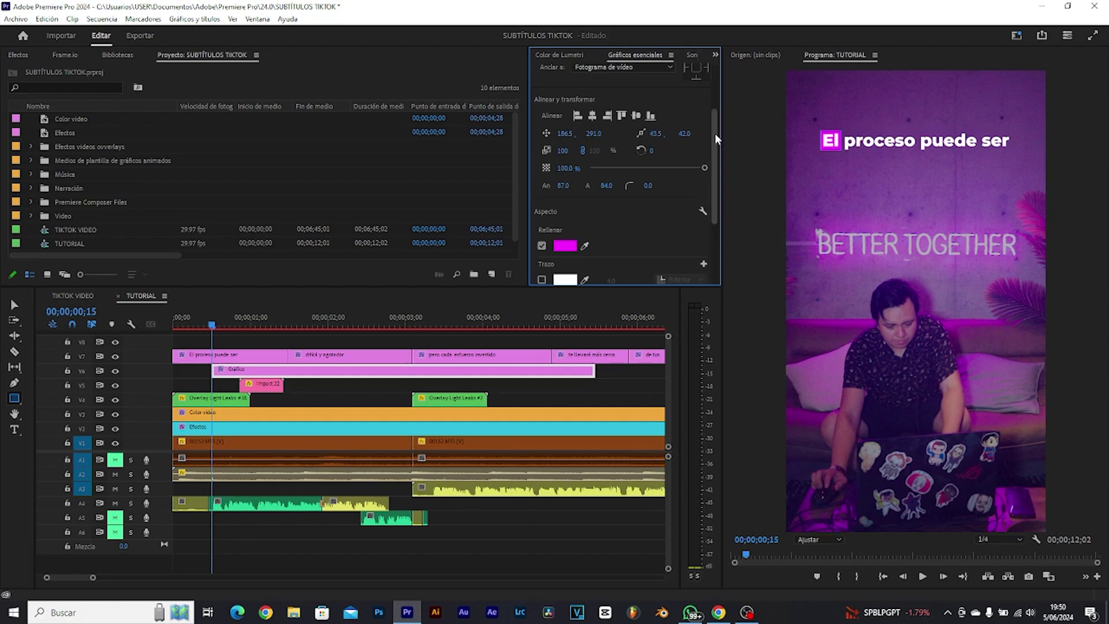
pyautogui.moveTo(714, 133); pyautogui.dragTo(723, 187)
pyautogui.click(565, 141)
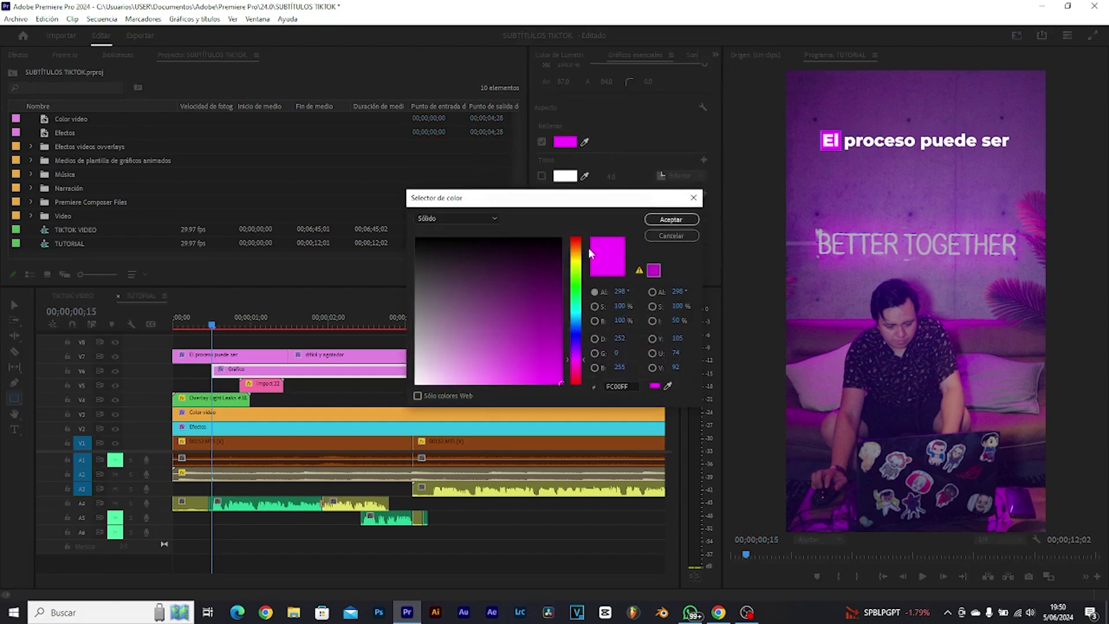
pyautogui.click(688, 223)
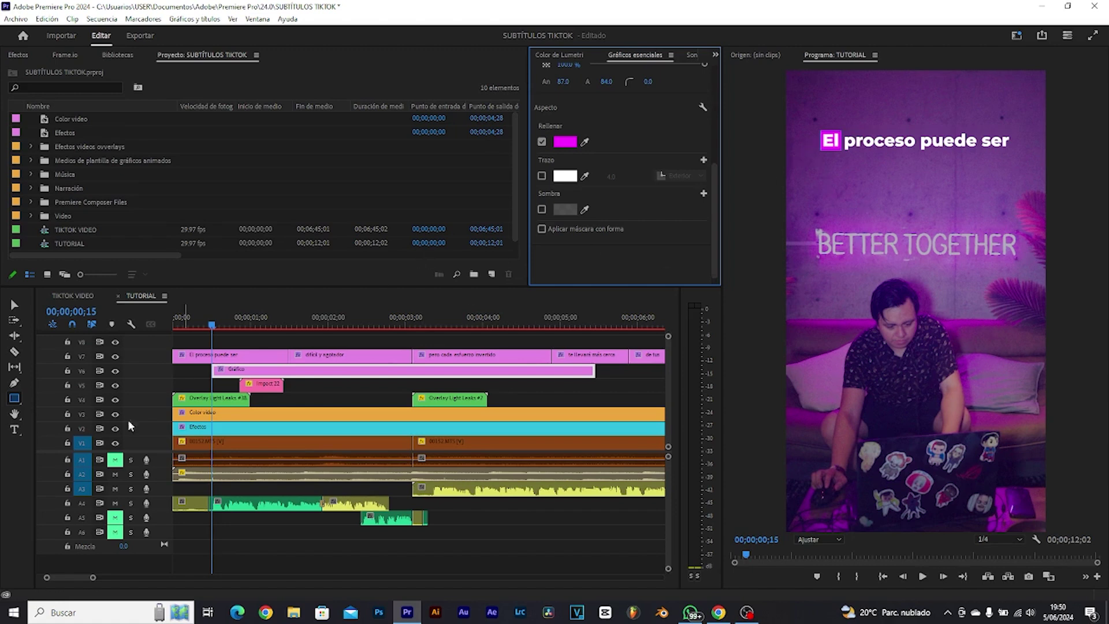
pyautogui.click(13, 304)
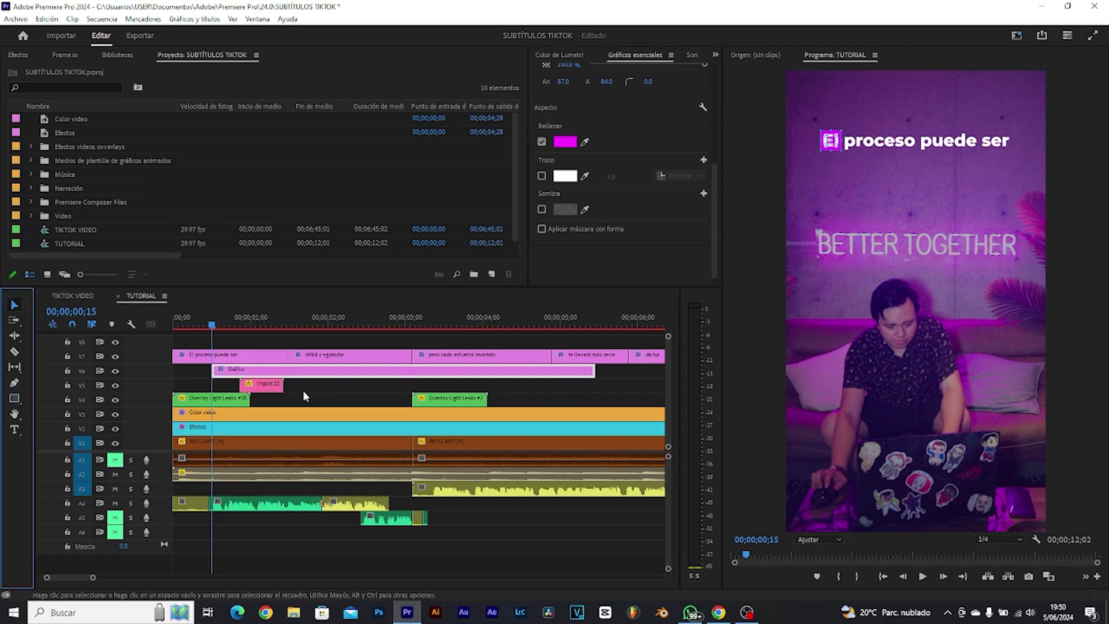
# Split the Gráfico clip on V6 and delete its right-hand part
pyautogui.click(857, 167)
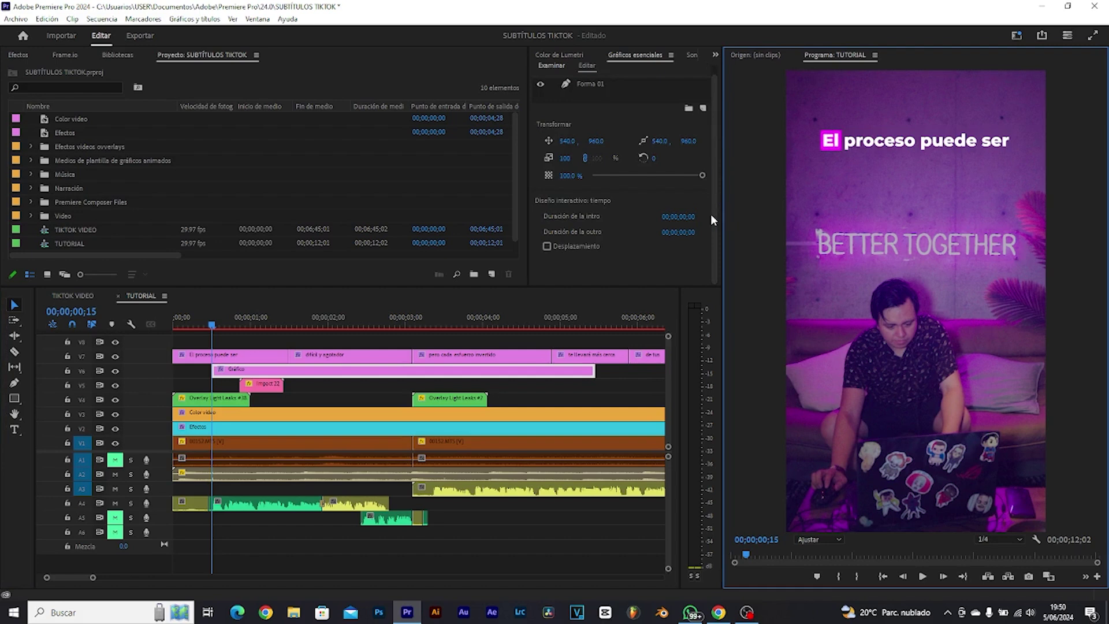
pyautogui.keyDown('ctrl'); pyautogui.click(287, 369); pyautogui.keyUp('ctrl')
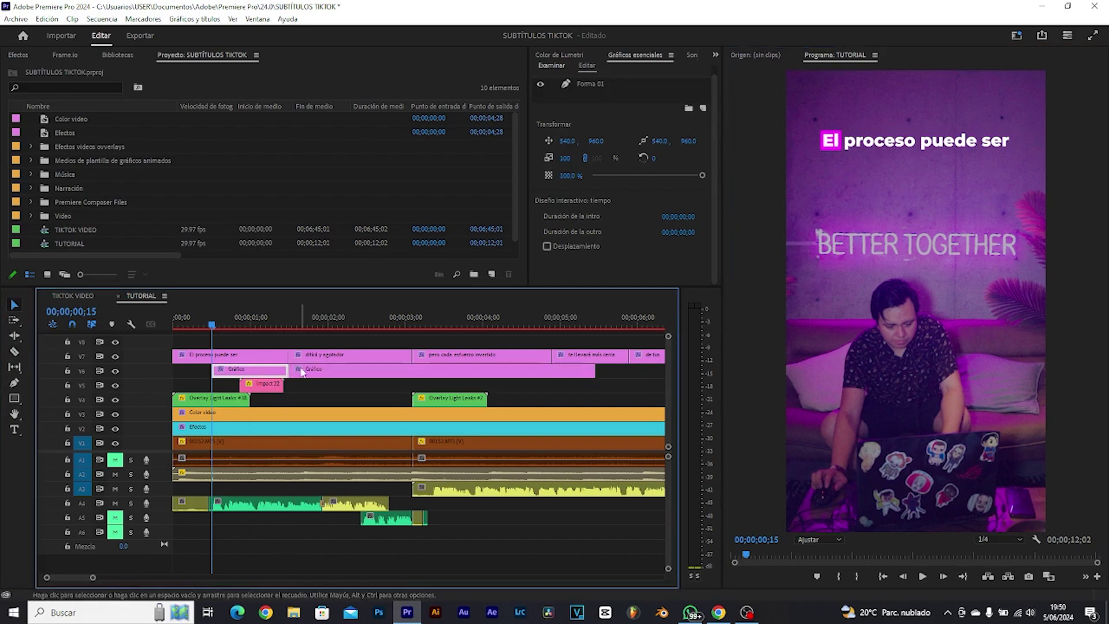
pyautogui.click(301, 372)
pyautogui.press('Delete')
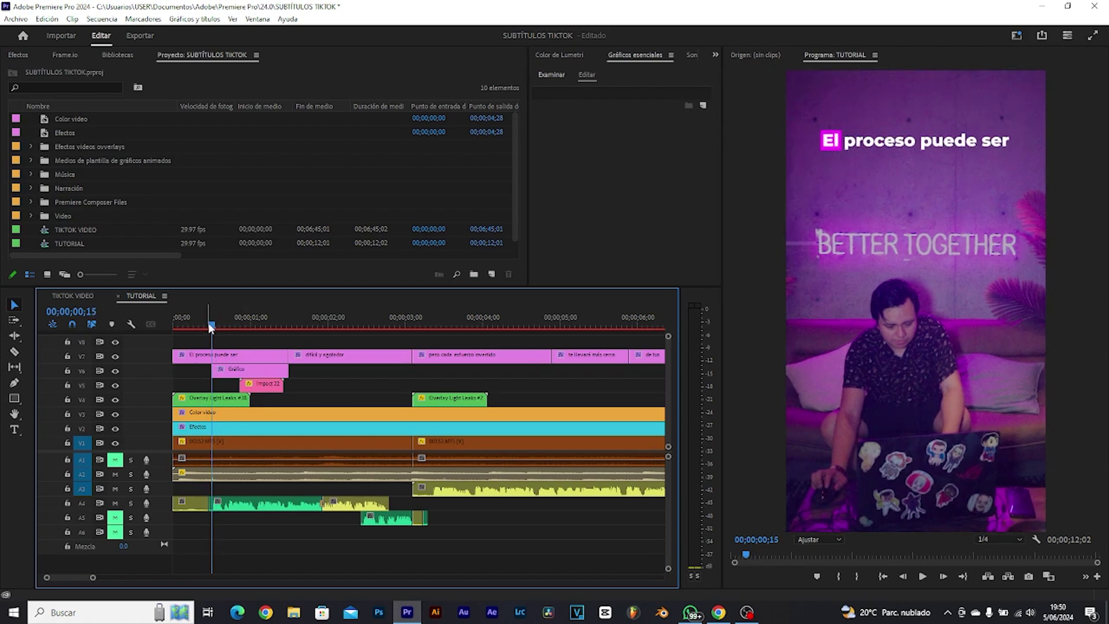
# Split the box clip at 00;00;00;21 and resize the box to cover only 'proceso'
pyautogui.moveTo(209, 324); pyautogui.dragTo(227, 325)
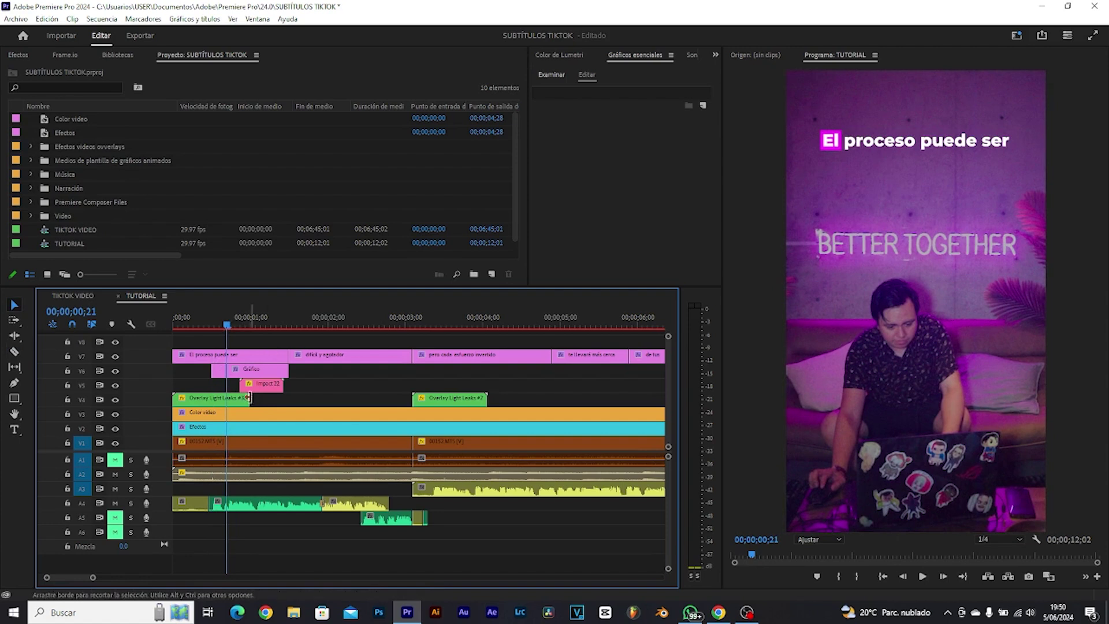
pyautogui.click(254, 370)
pyautogui.moveTo(229, 321); pyautogui.dragTo(236, 324)
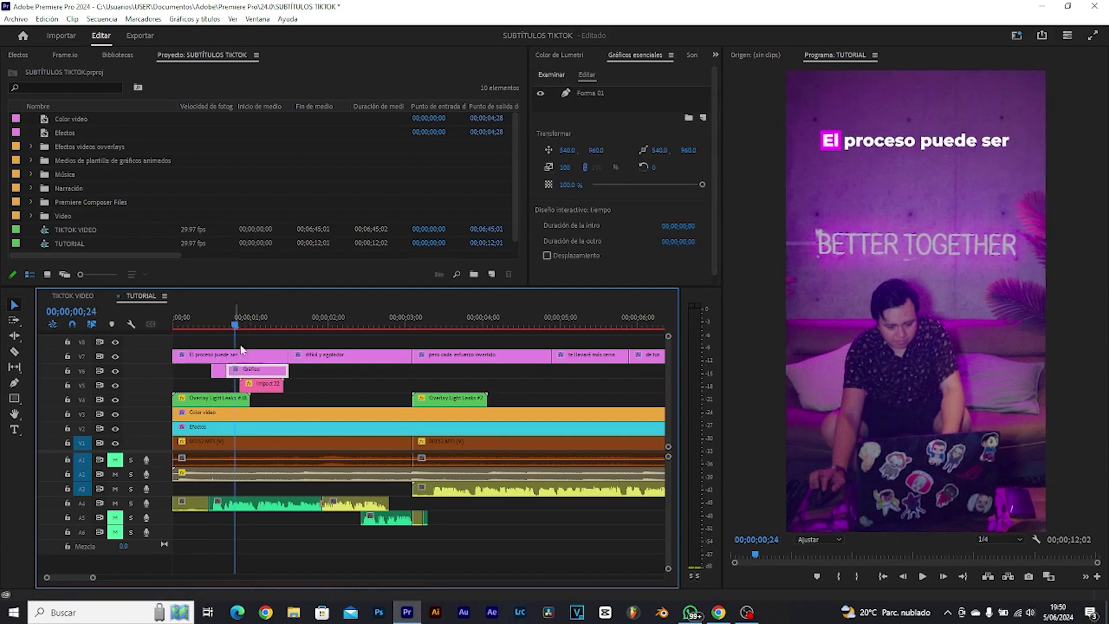
pyautogui.click(115, 356)
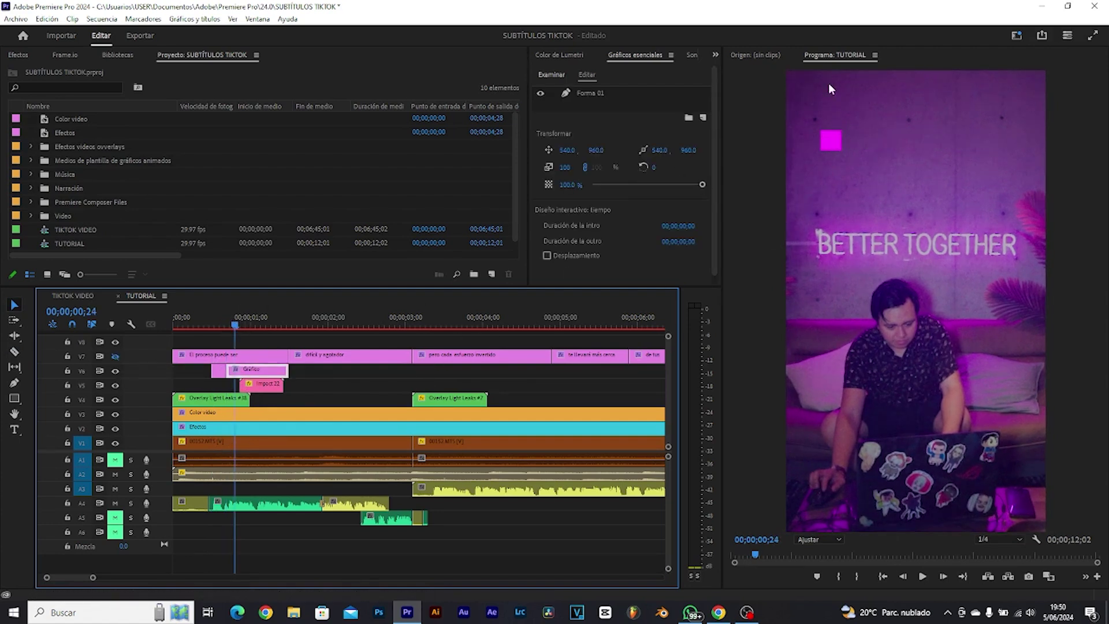
pyautogui.click(831, 140)
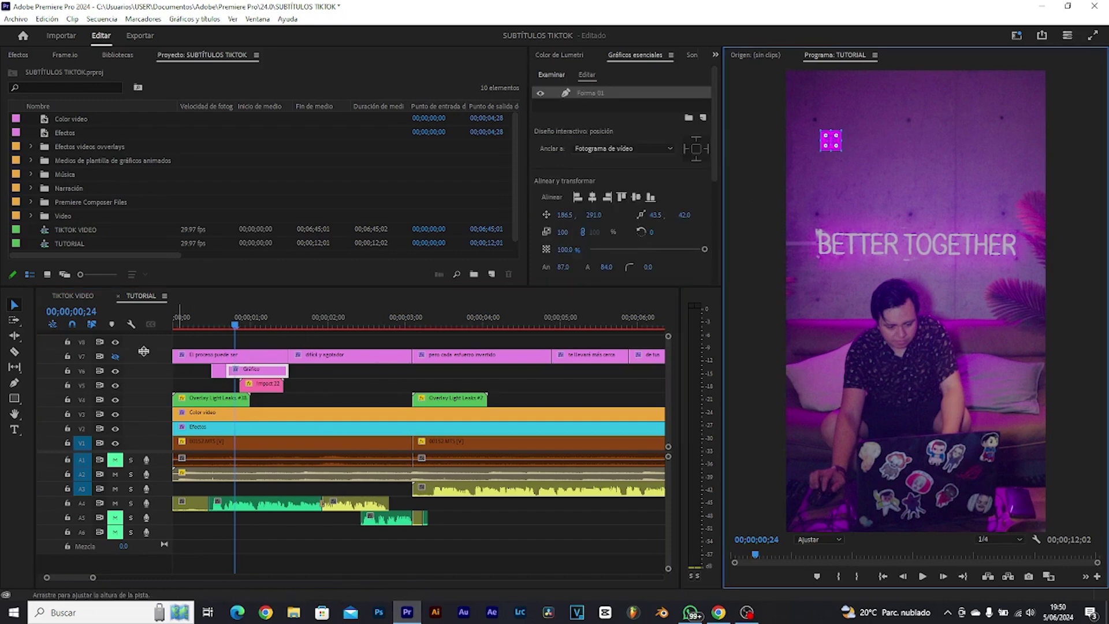
pyautogui.click(116, 355)
pyautogui.click(257, 319)
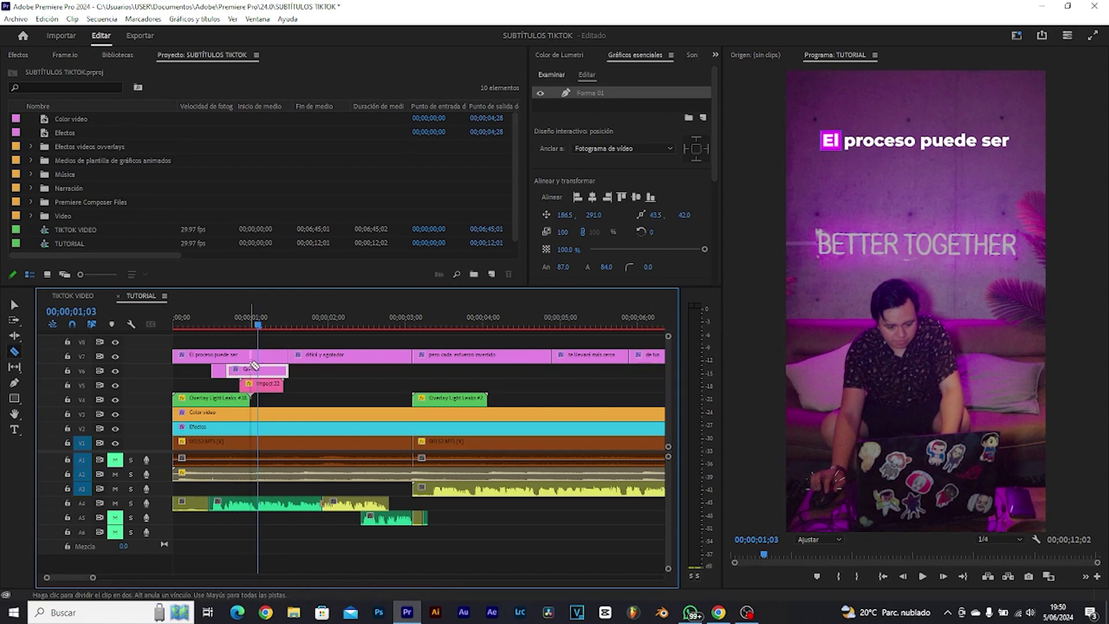
pyautogui.hotkey('ctrl', 'k')
pyautogui.click(245, 327)
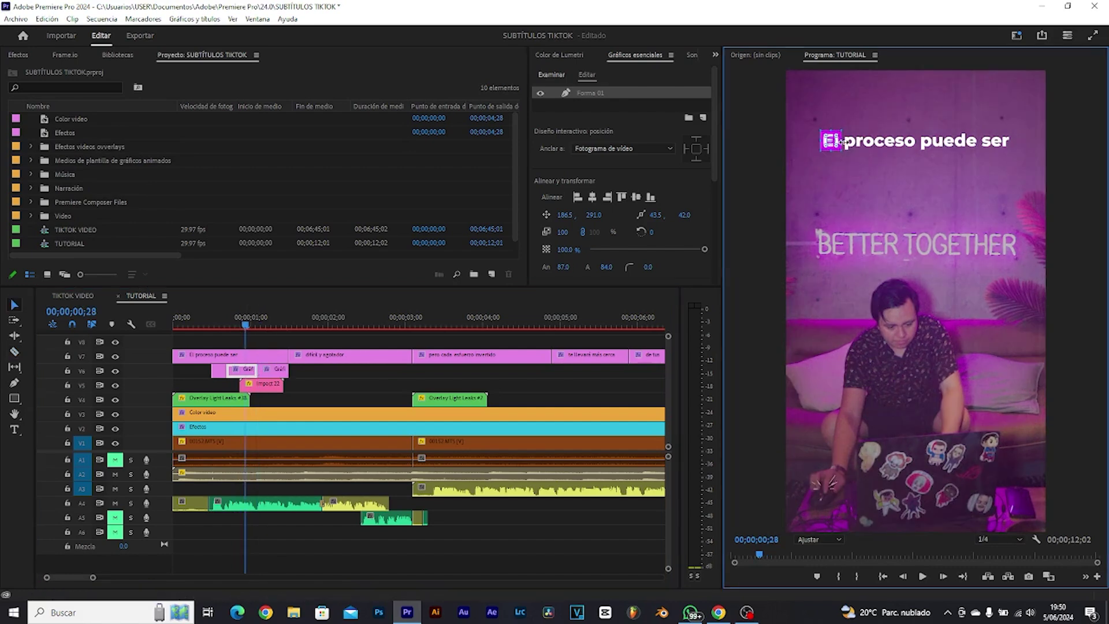
pyautogui.moveTo(839, 140); pyautogui.dragTo(915, 140)
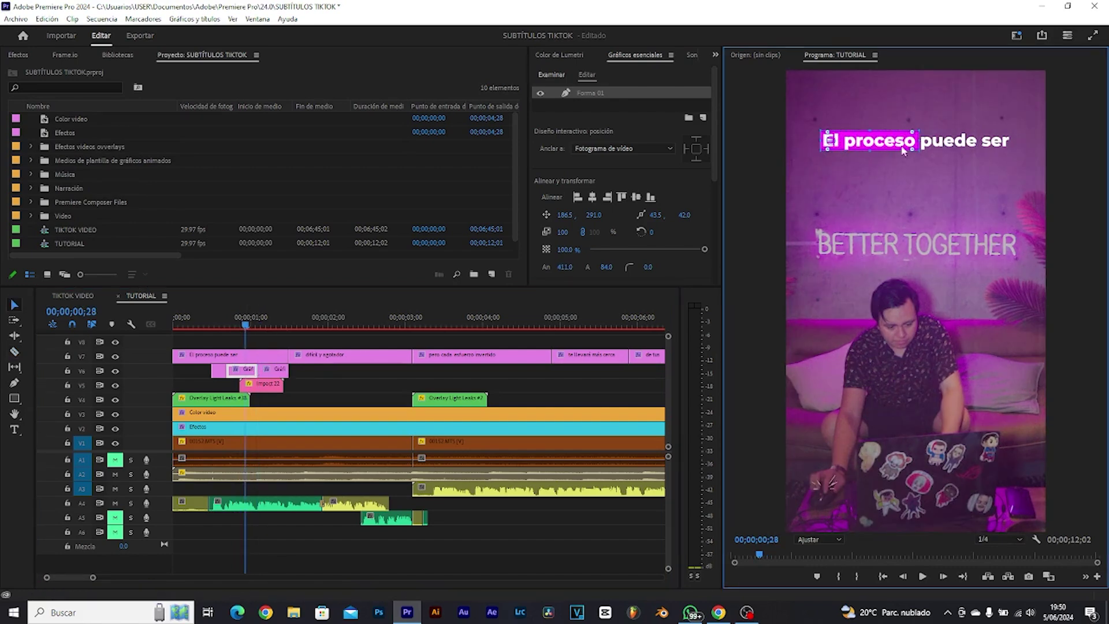
pyautogui.moveTo(824, 140); pyautogui.dragTo(842, 140)
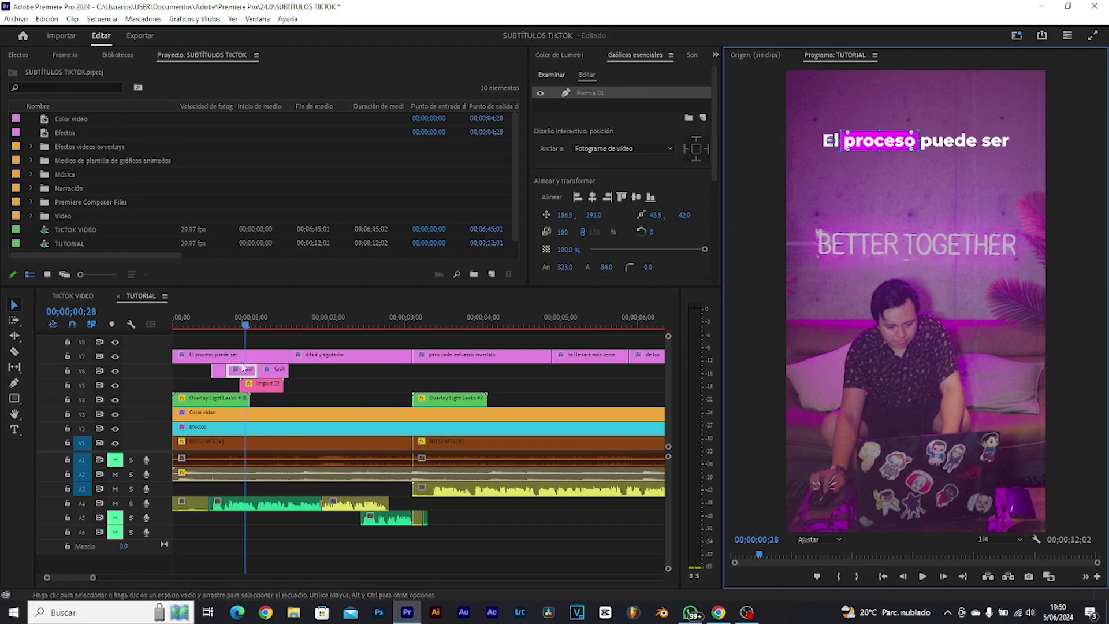
# Move the box under 'puede' at X 755.5 and widen it to 248
pyautogui.moveTo(239, 316); pyautogui.dragTo(274, 316)
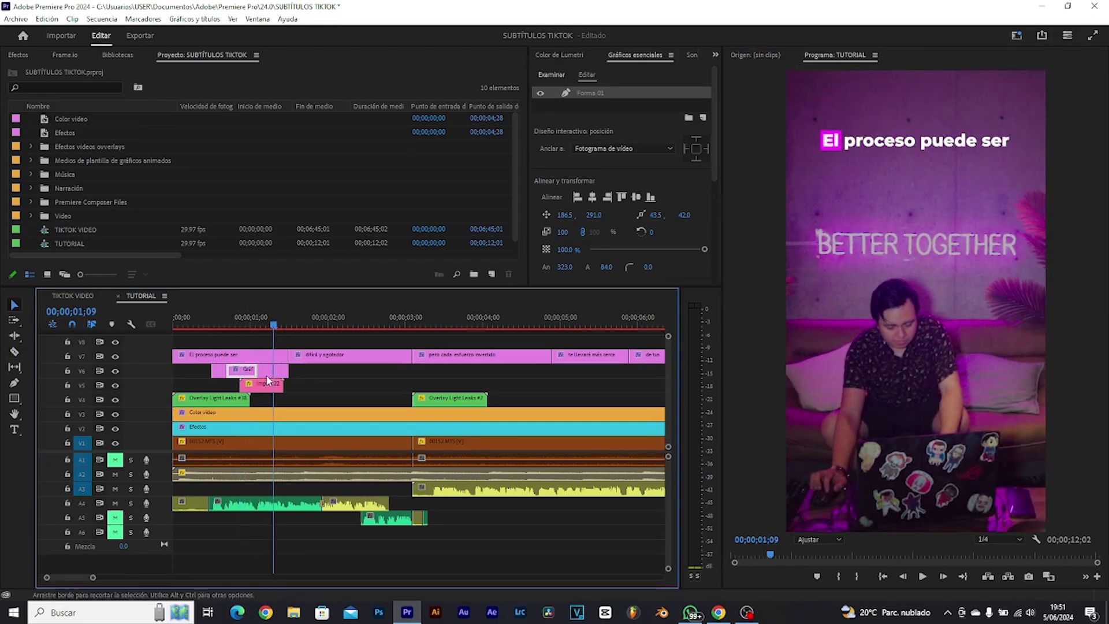
pyautogui.click(268, 316)
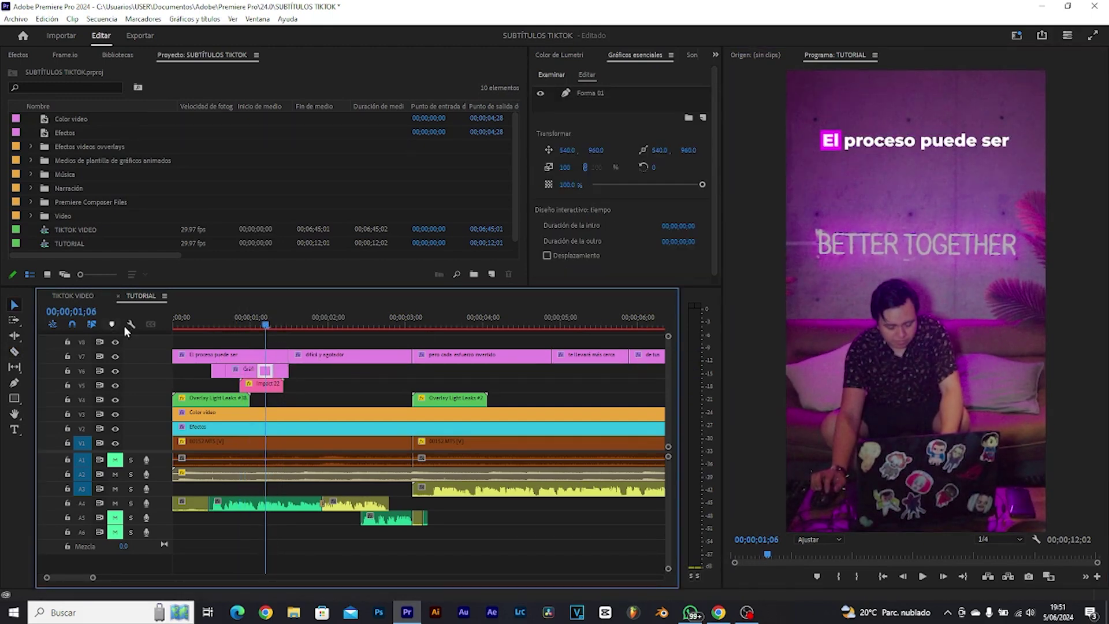
pyautogui.click(115, 357)
pyautogui.click(832, 142)
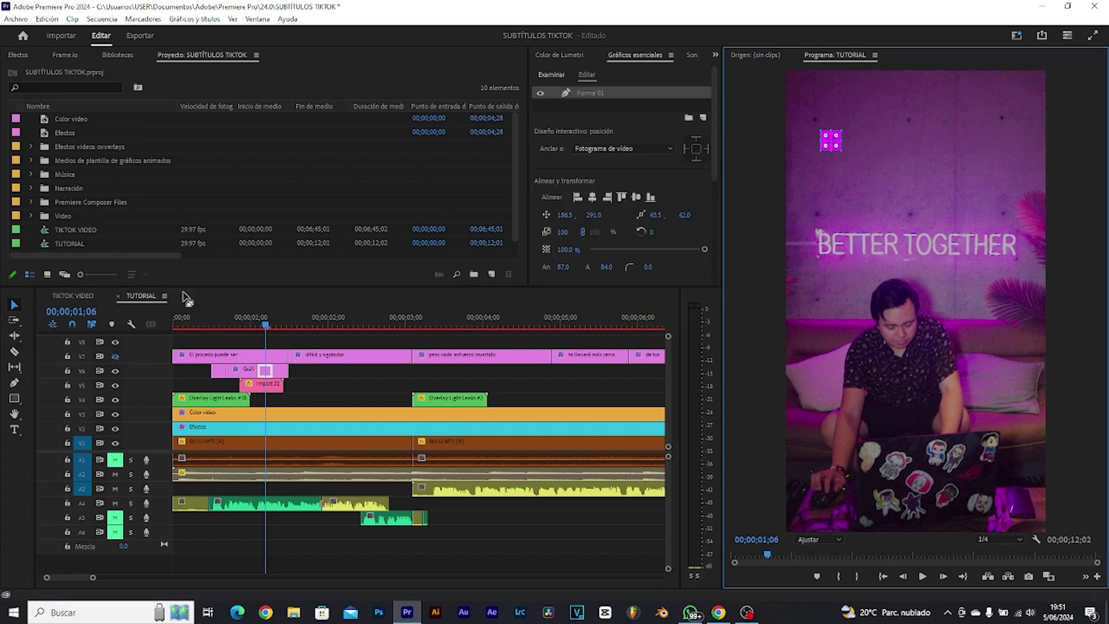
pyautogui.click(115, 356)
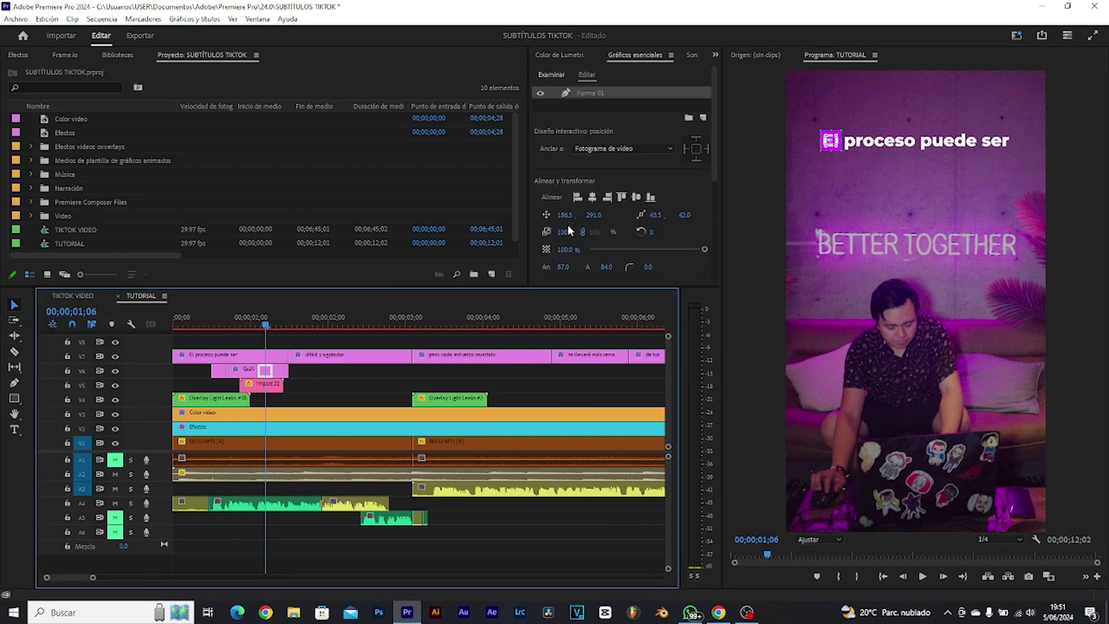
pyautogui.moveTo(566, 215); pyautogui.dragTo(898, 215)
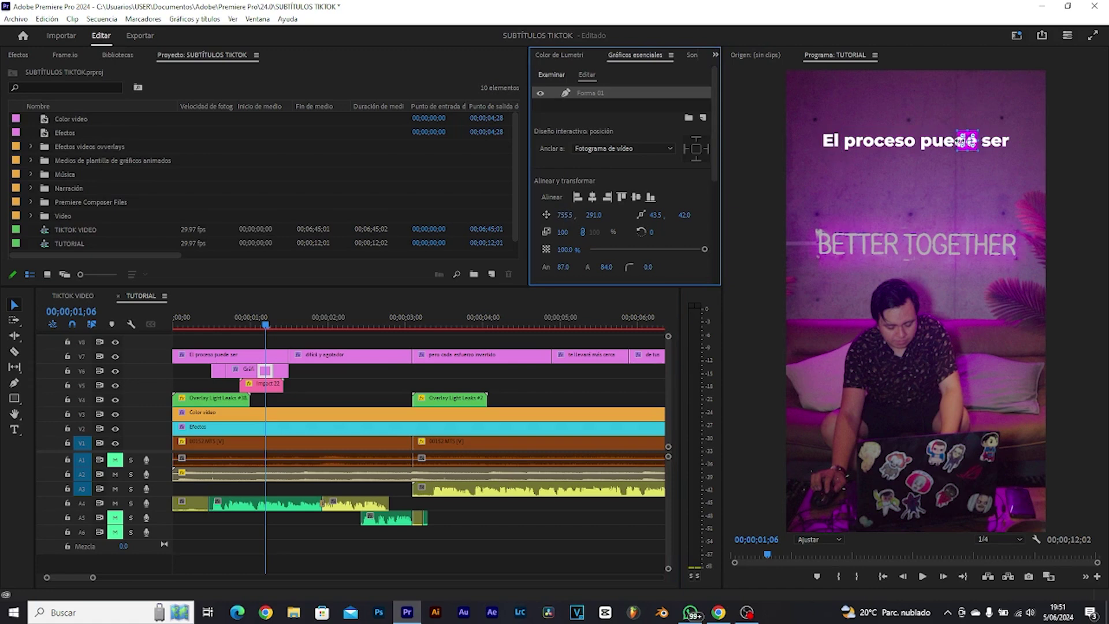
pyautogui.moveTo(957, 140); pyautogui.dragTo(915, 146)
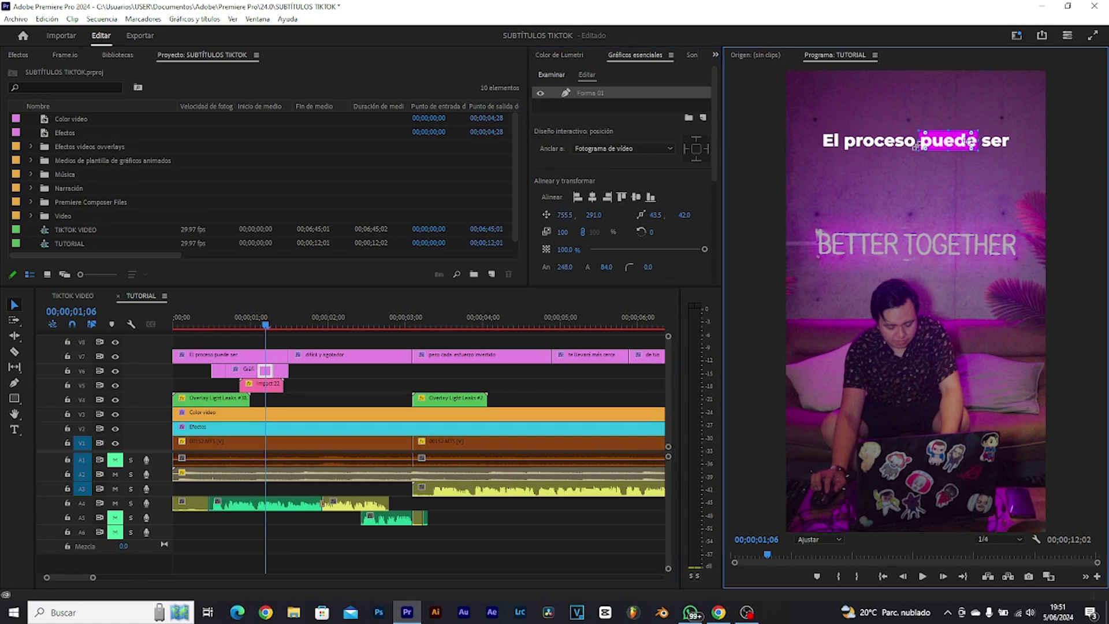
pyautogui.click(282, 321)
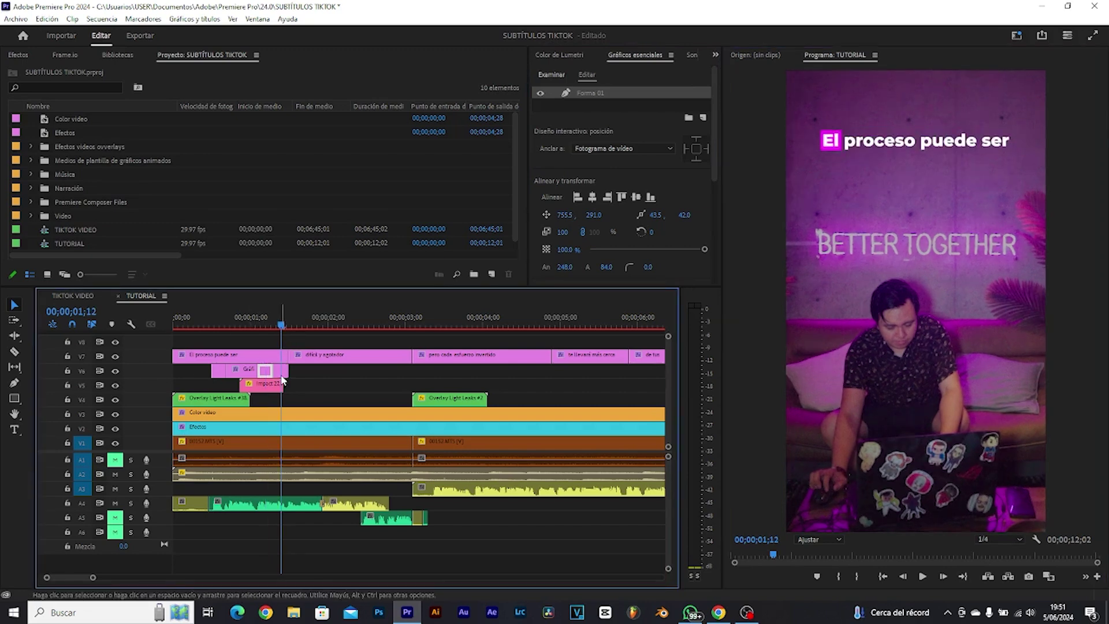
# Slide the third V6 box onto 'ser' and fit its width to 130
pyautogui.click(282, 373)
pyautogui.click(581, 154)
pyautogui.moveTo(568, 149); pyautogui.dragTo(656, 149)
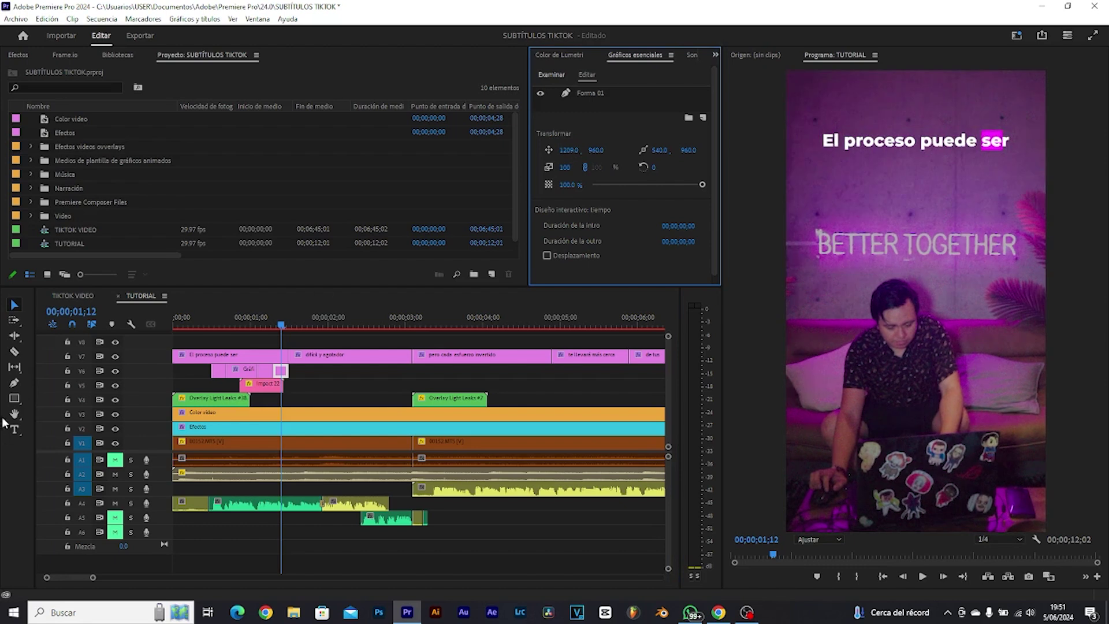
pyautogui.click(115, 356)
pyautogui.click(990, 142)
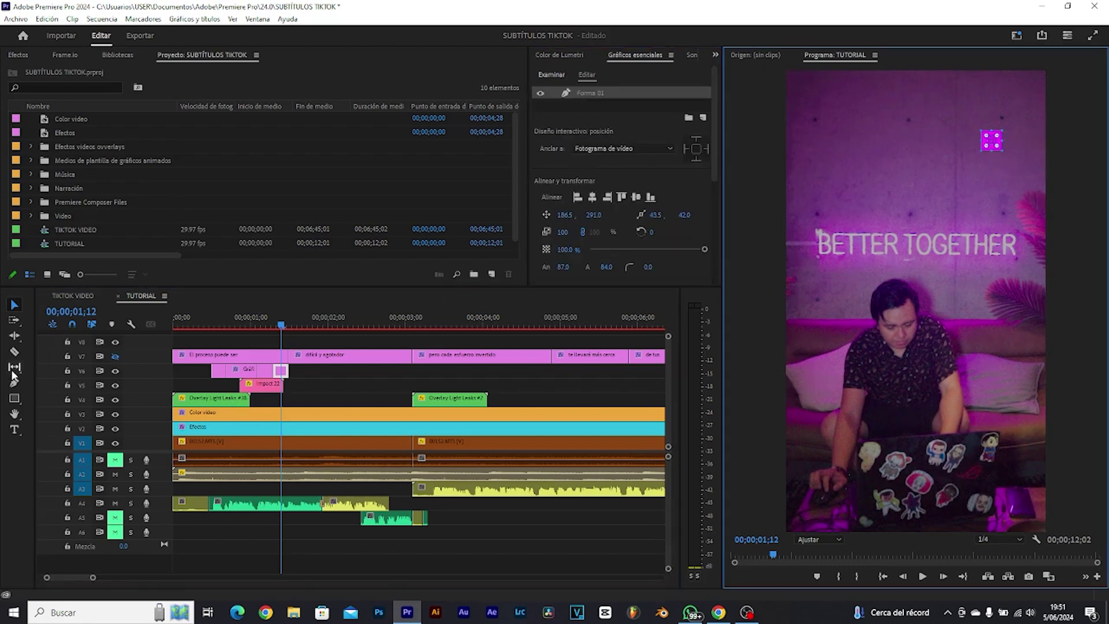
pyautogui.click(116, 355)
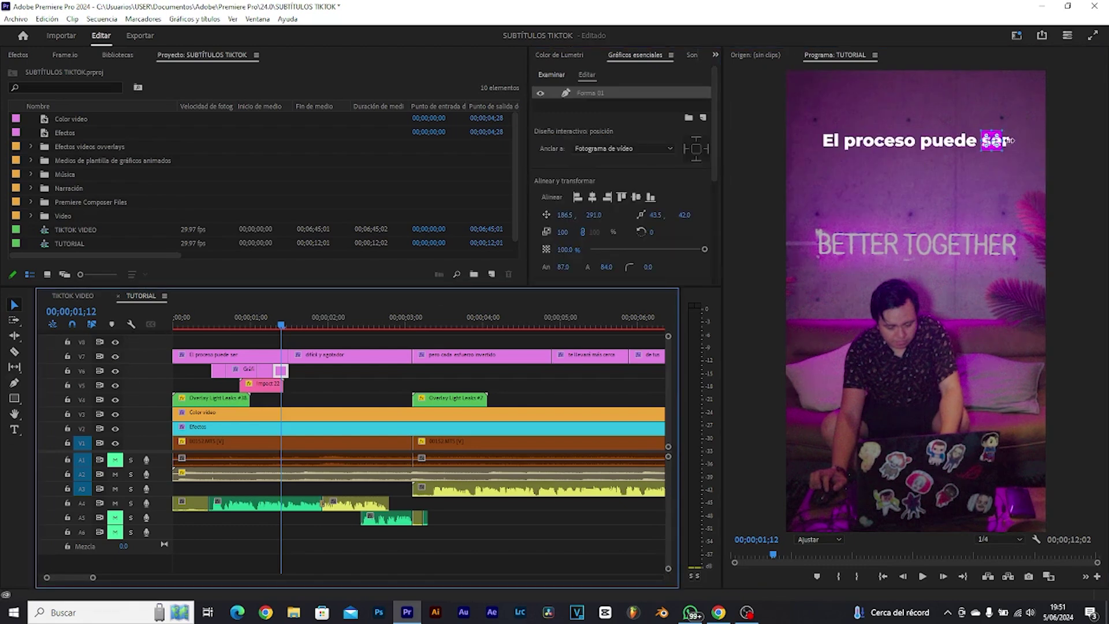
pyautogui.moveTo(1008, 140); pyautogui.dragTo(1015, 140)
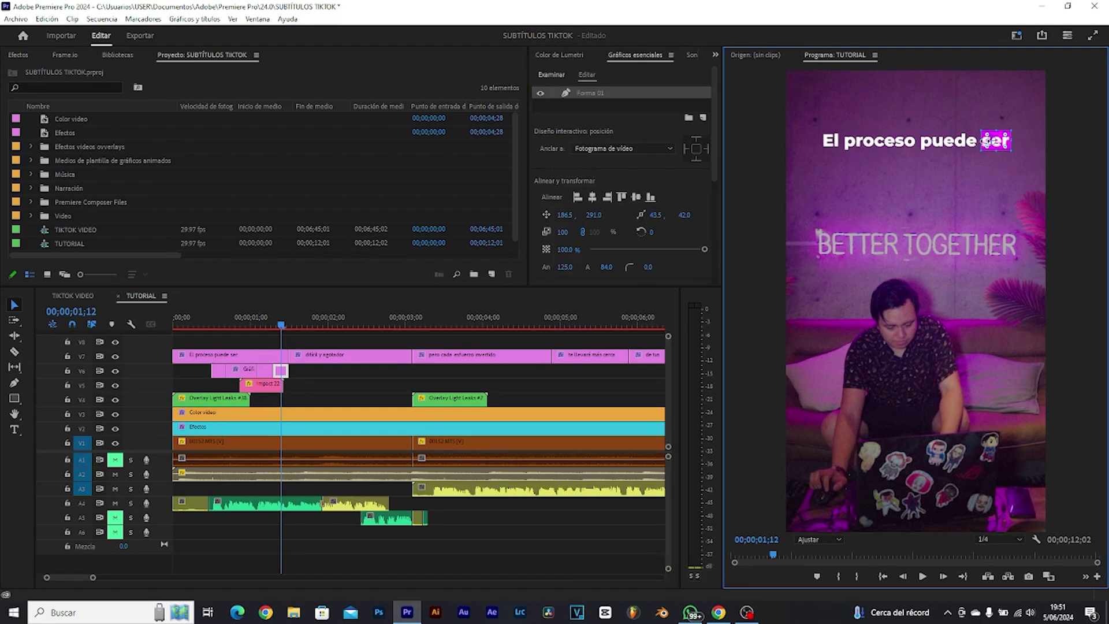
pyautogui.moveTo(980, 140); pyautogui.dragTo(983, 140)
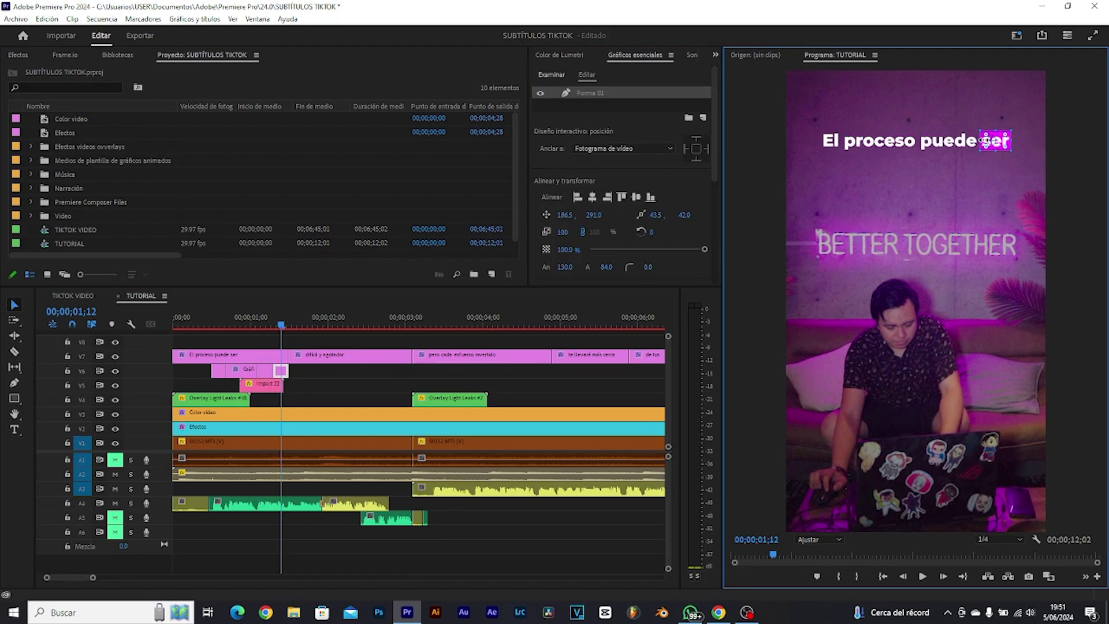
pyautogui.click(1043, 147)
# Play the sequence back to check the highlight sync
pyautogui.click(207, 306)
pyautogui.press('space')
pyautogui.press('space')
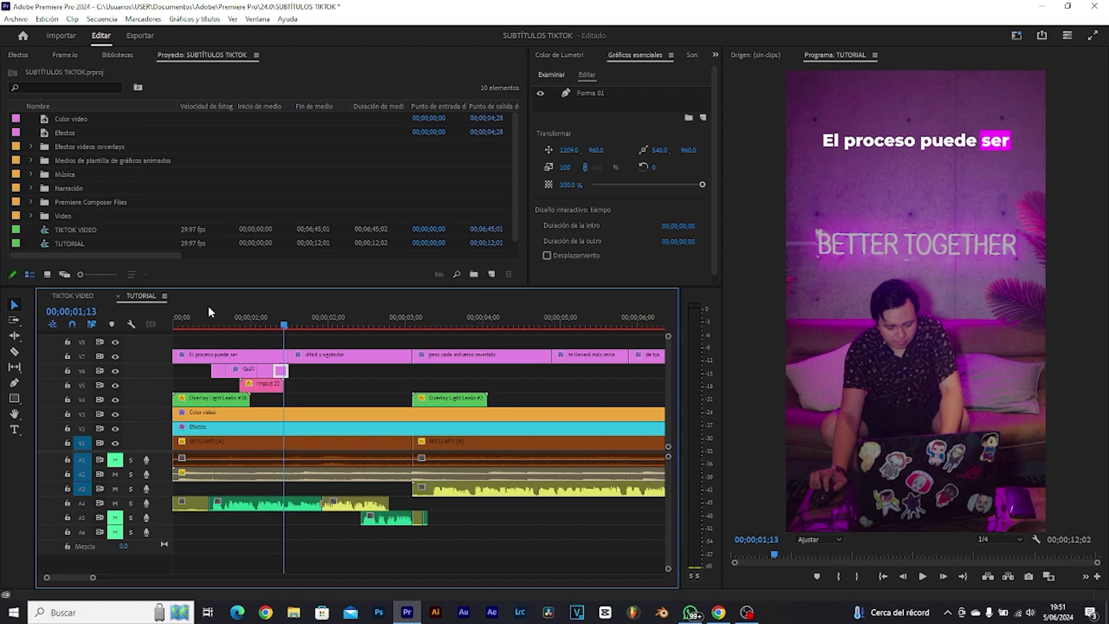
pyautogui.press('Up')
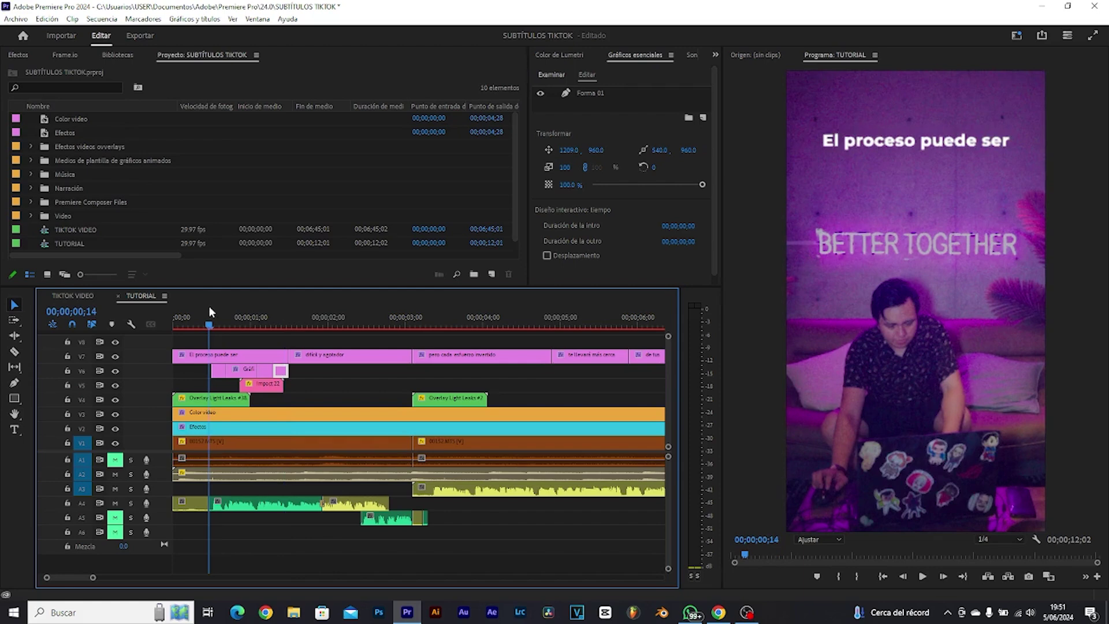
# Stop playback near the start and select the V6 box clip behind 'El'
pyautogui.press('space')
pyautogui.click(214, 312)
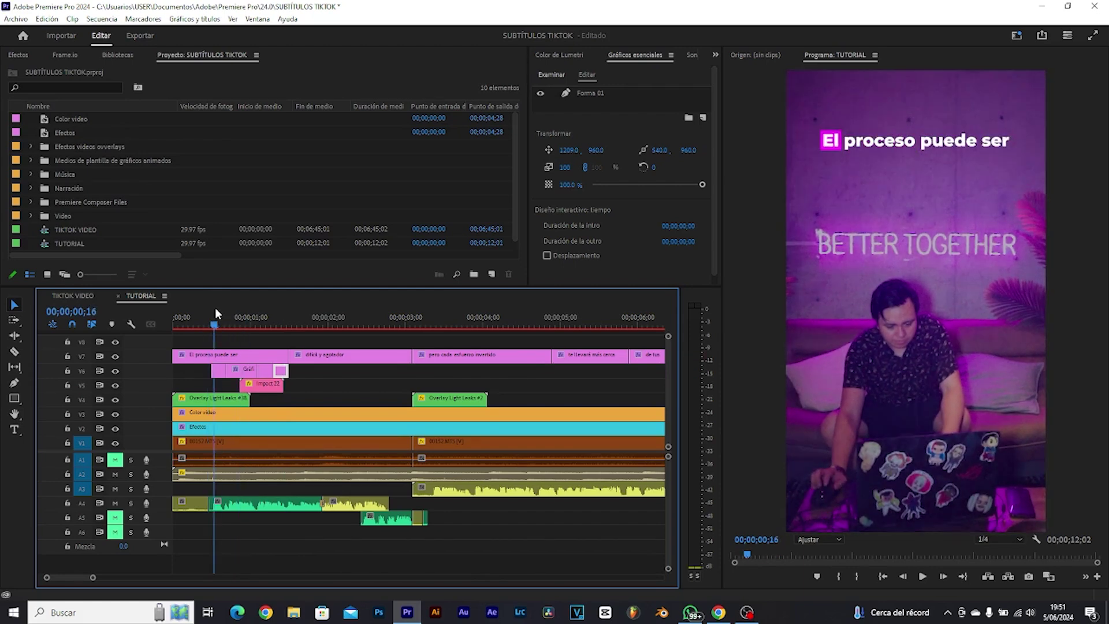
pyautogui.click(224, 375)
pyautogui.click(223, 375)
pyautogui.press('Right')
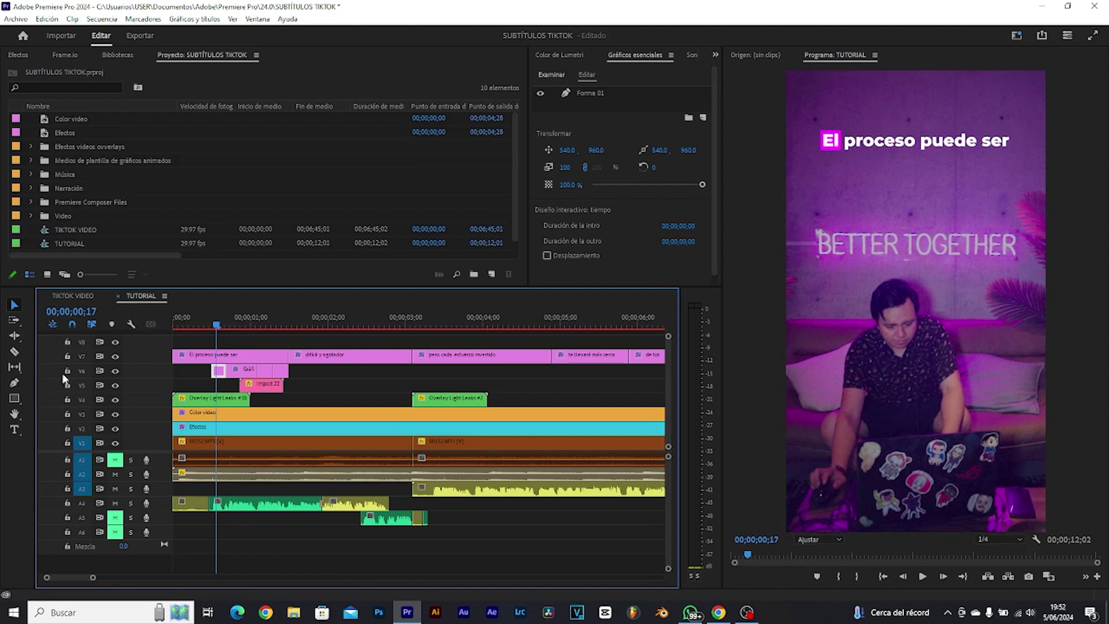
# Round the 'El' box's corners with a corner radius of 16.6
pyautogui.click(115, 356)
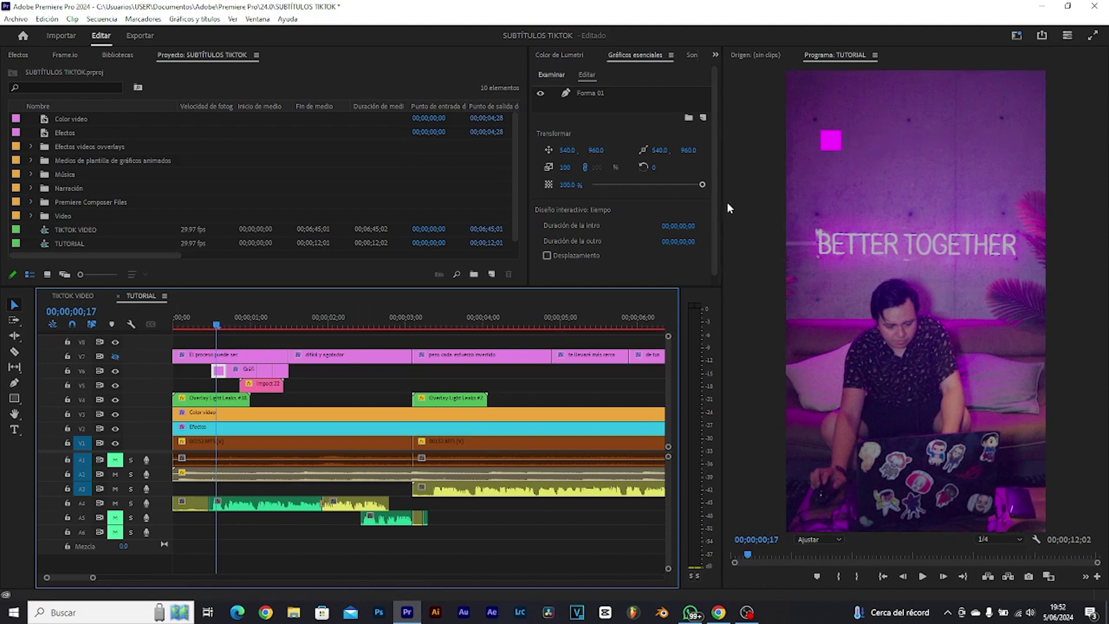
pyautogui.click(827, 139)
pyautogui.click(115, 356)
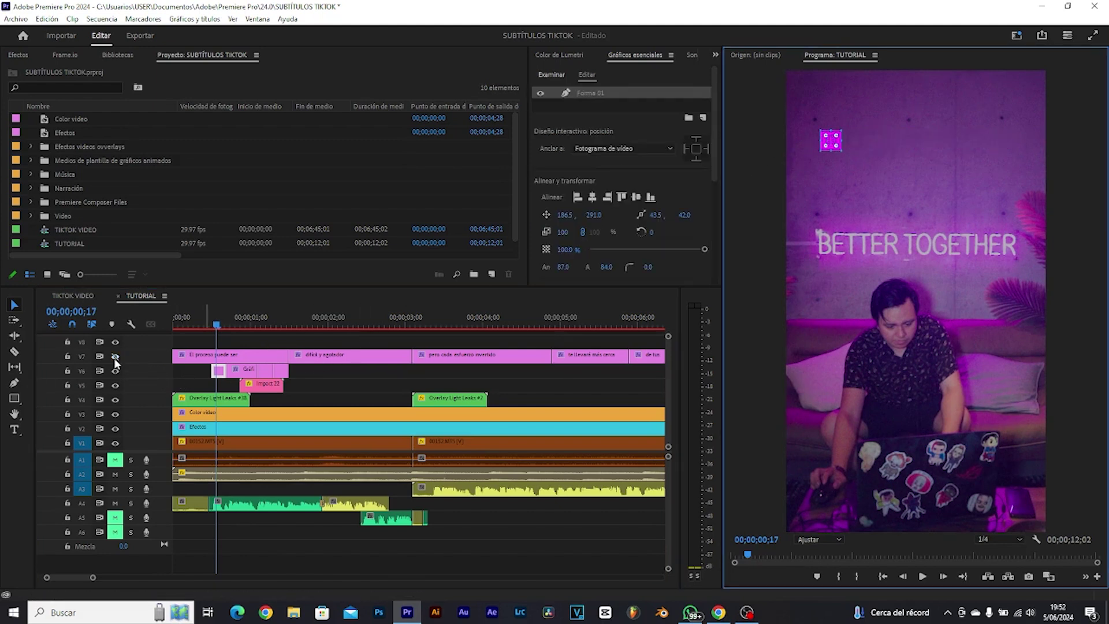
pyautogui.moveTo(714, 148); pyautogui.dragTo(719, 172)
pyautogui.scroll(-1, 700, 211)
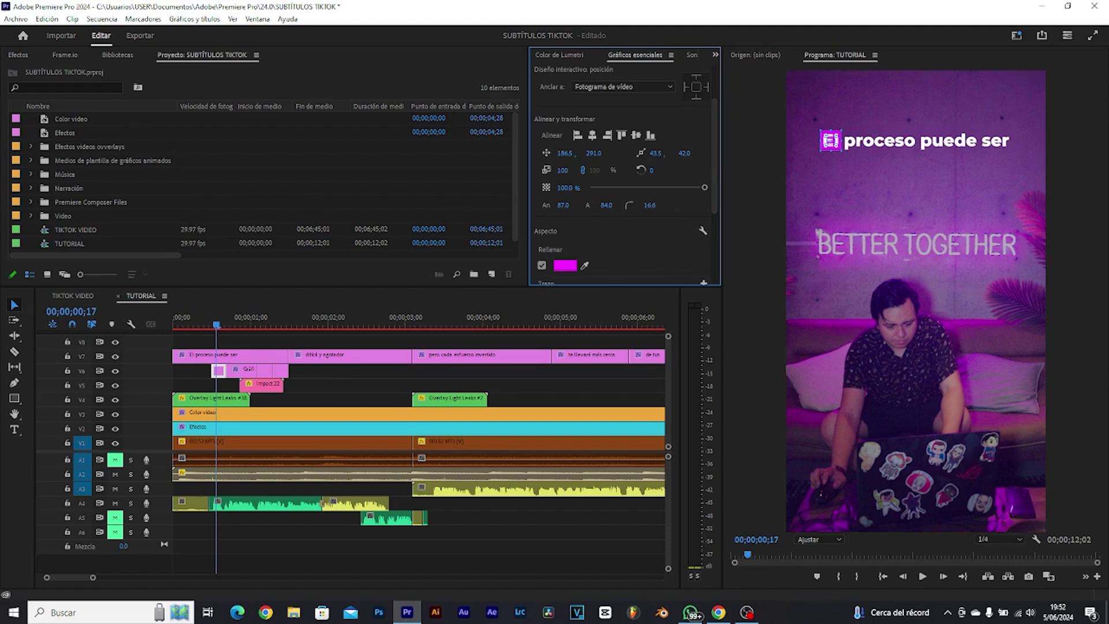
# Set corner radius 29.3 on the 'El' box and 29.5 on the 'proceso' box
pyautogui.moveTo(649, 205); pyautogui.dragTo(669, 205)
pyautogui.click(819, 175)
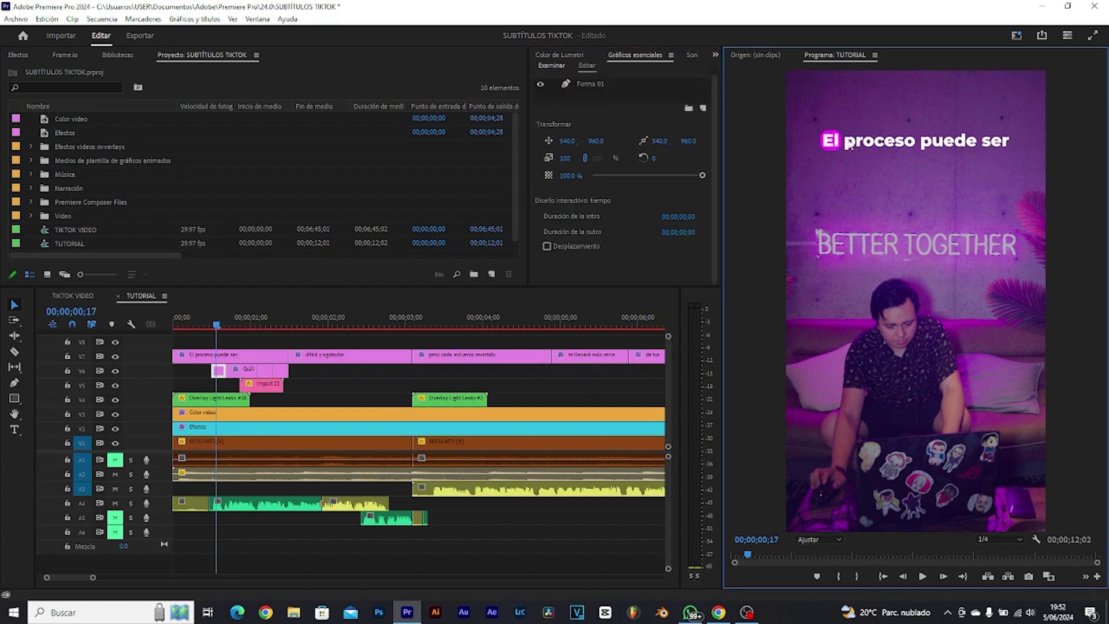
pyautogui.click(245, 327)
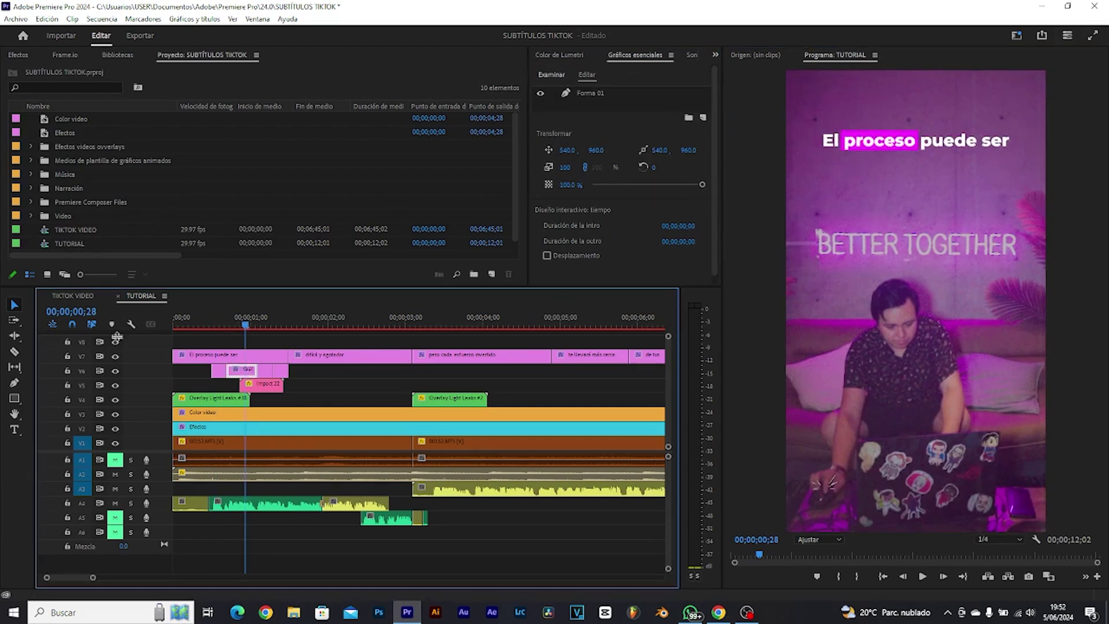
pyautogui.click(865, 137)
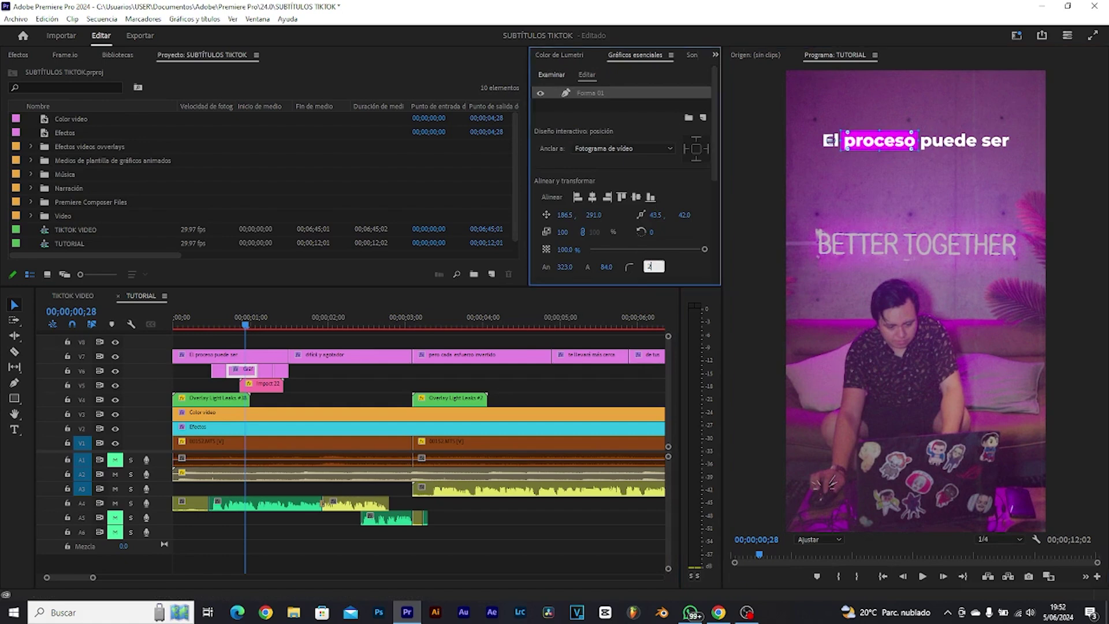
pyautogui.moveTo(724, 280); pyautogui.dragTo(726, 280)
# Scrub back and step forward to check the 'proceso' highlight timing
pyautogui.moveTo(225, 323); pyautogui.dragTo(214, 322)
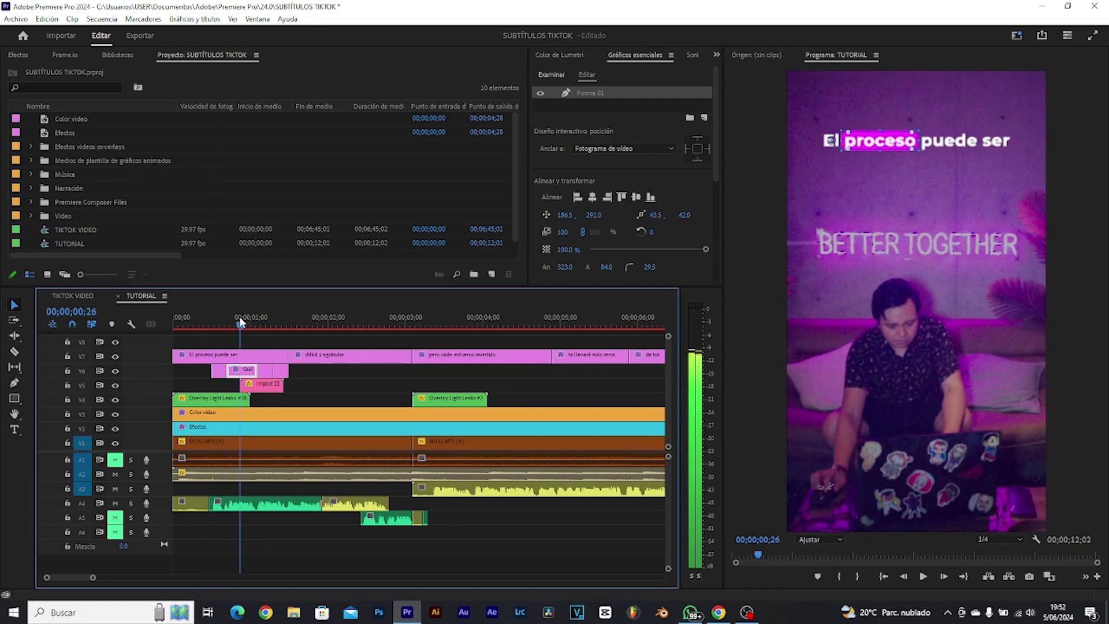
pyautogui.press('Right')
pyautogui.press('Right')
pyautogui.press('Right')
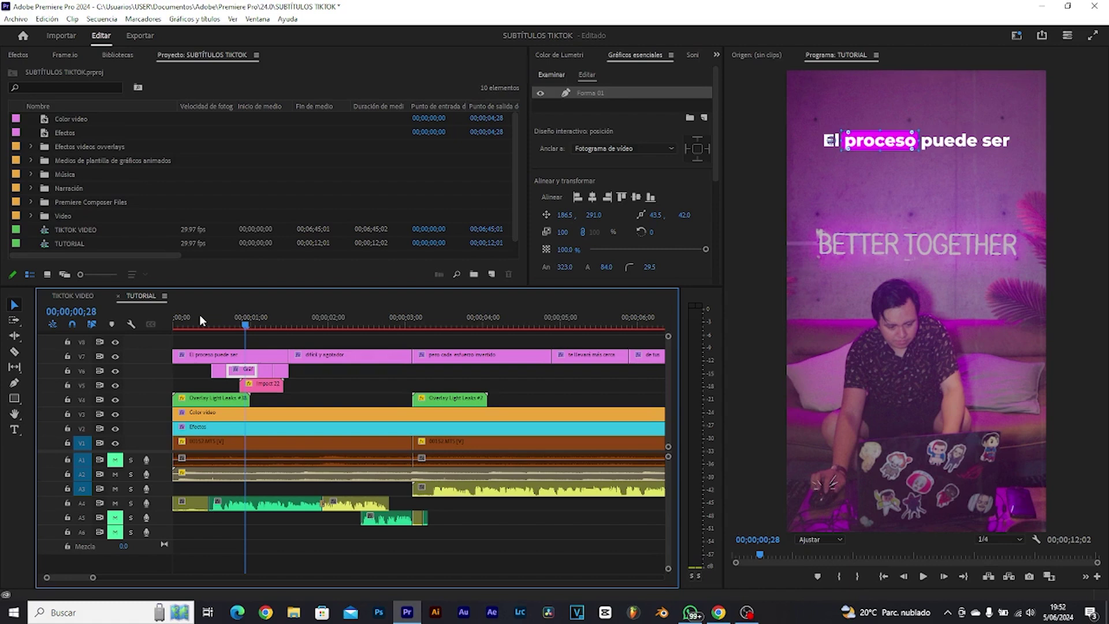
pyautogui.click(938, 161)
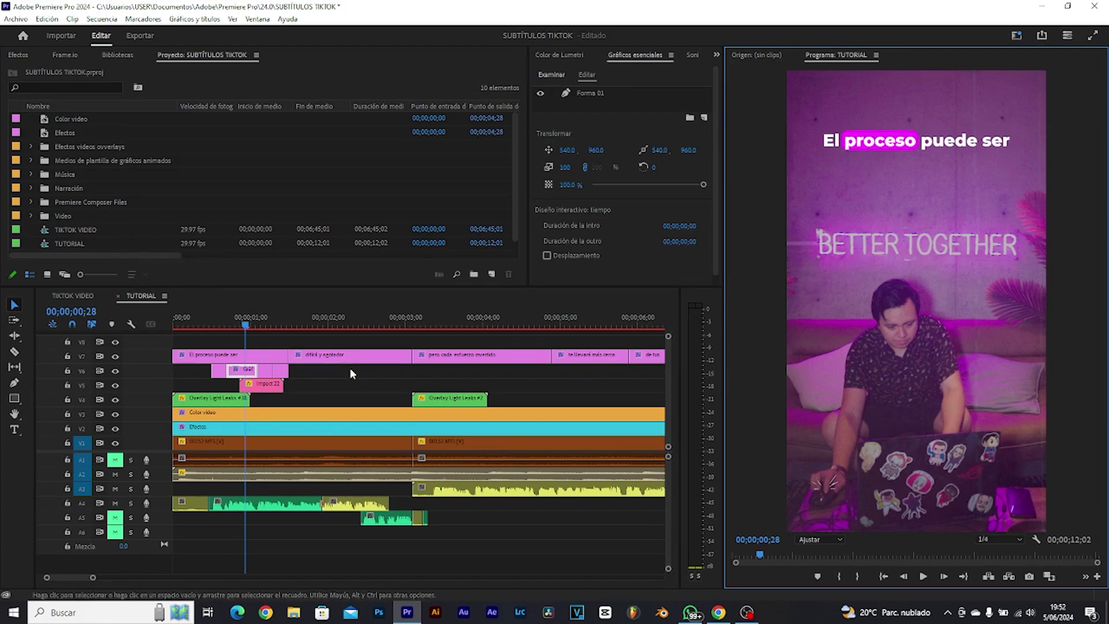
# Save the project with Archivo > Guardar
pyautogui.click(16, 19)
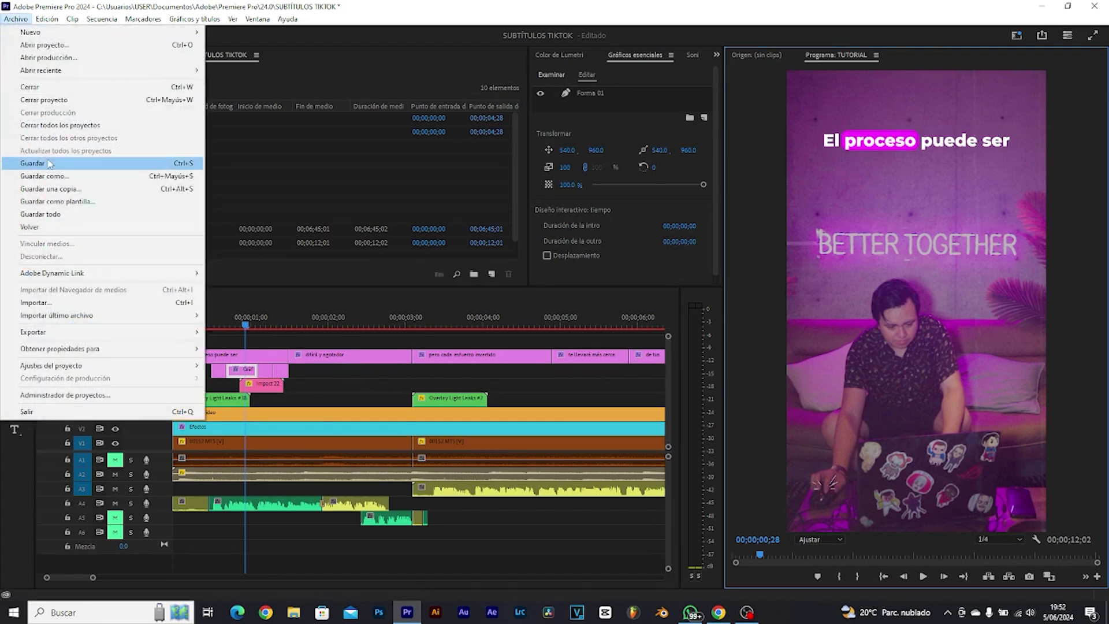
pyautogui.click(49, 163)
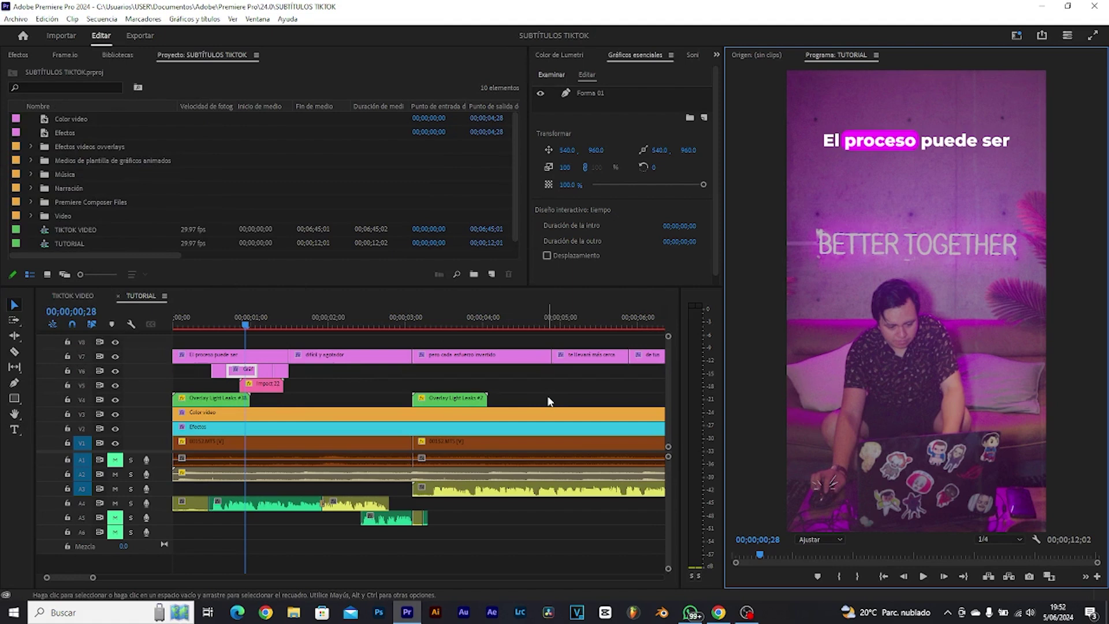